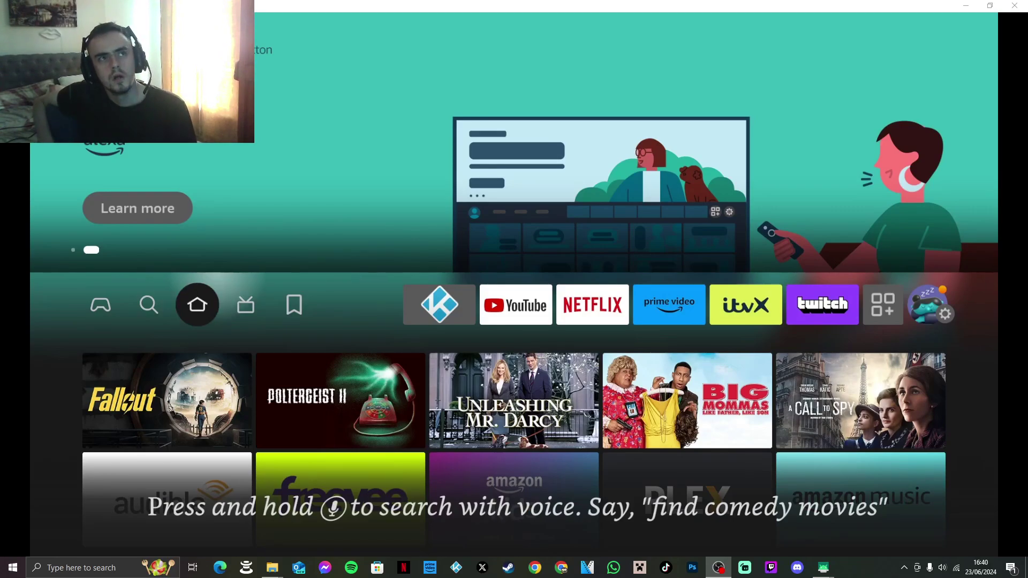
Open the full list of installed apps and channels from the Fire TV home screen
{"action": "key", "text": "Right"}
{"action": "key", "text": "Right"}
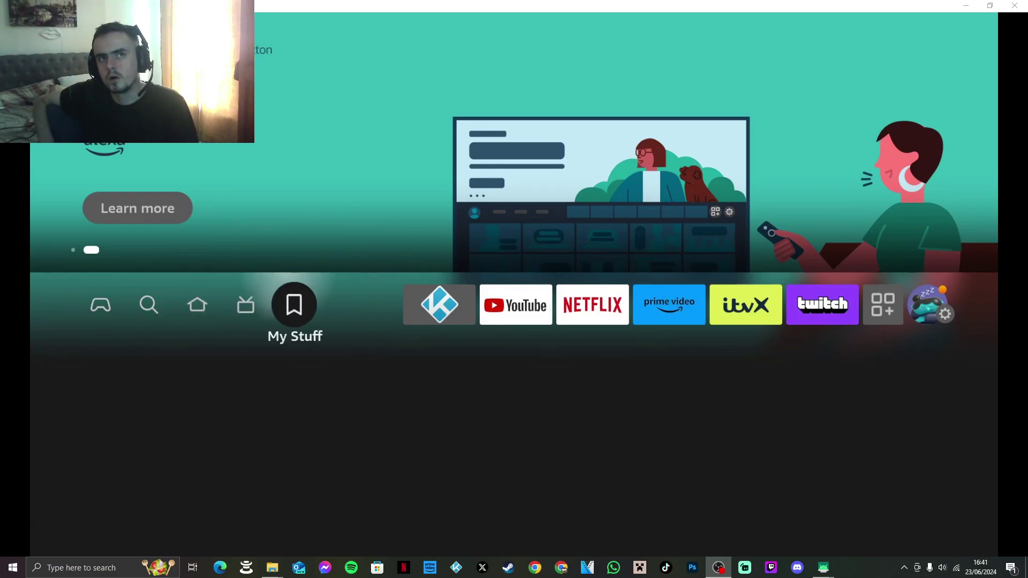
{"action": "key", "text": "Right"}
{"action": "key", "text": "Right"}
{"action": "key", "text": "Right"}
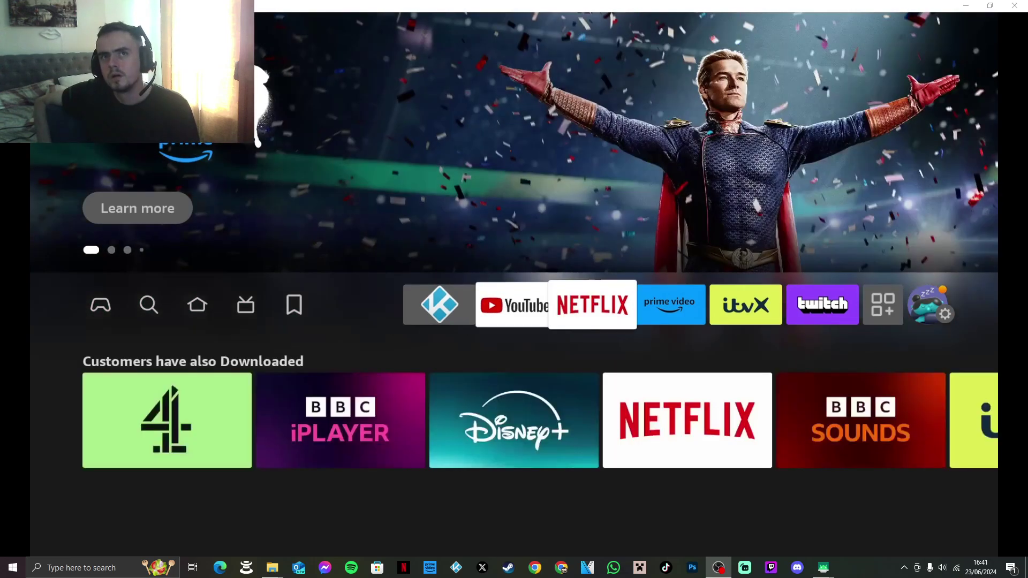
{"action": "key", "text": "Right"}
{"action": "key", "text": "Right"}
{"action": "key", "text": "Right"}
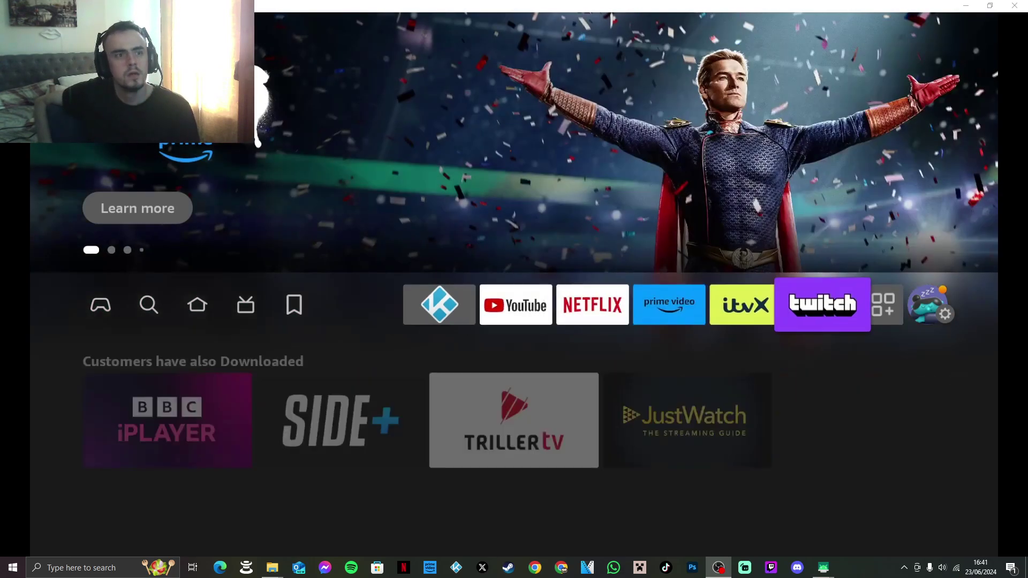
{"action": "key", "text": "Right"}
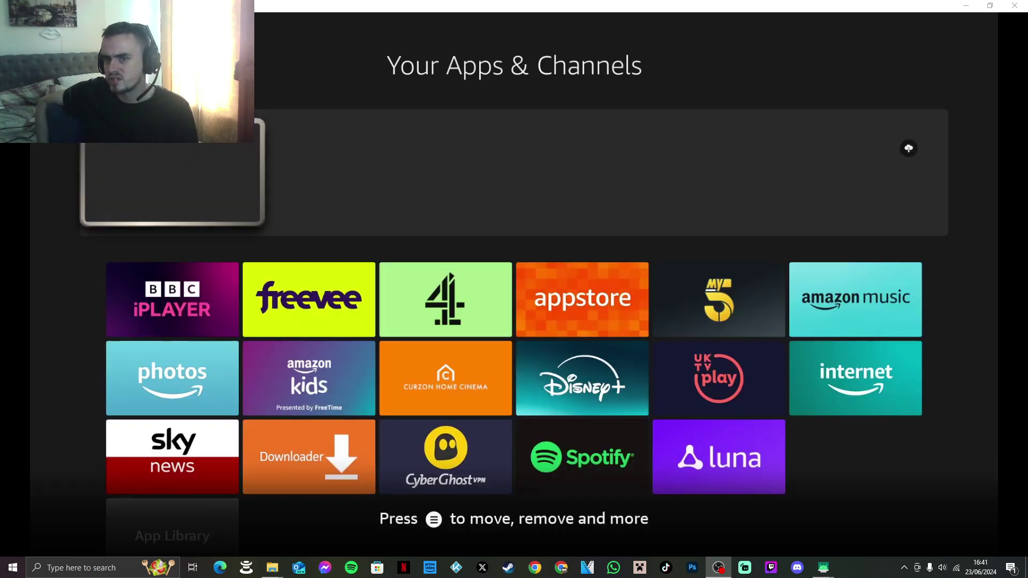
Look through the installed apps grid, then return to the home screen
{"action": "key", "text": "Down"}
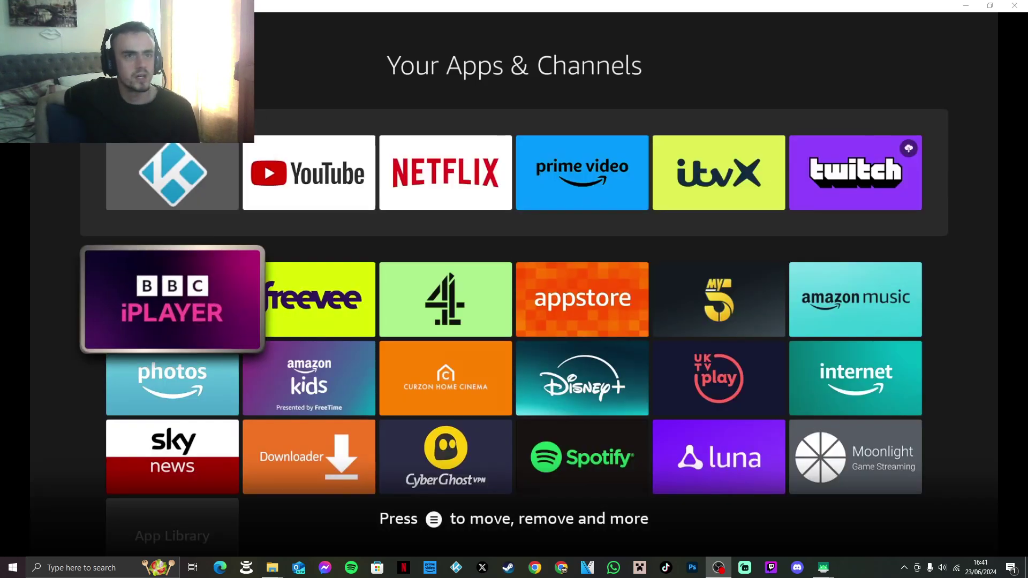
{"action": "key", "text": "Down"}
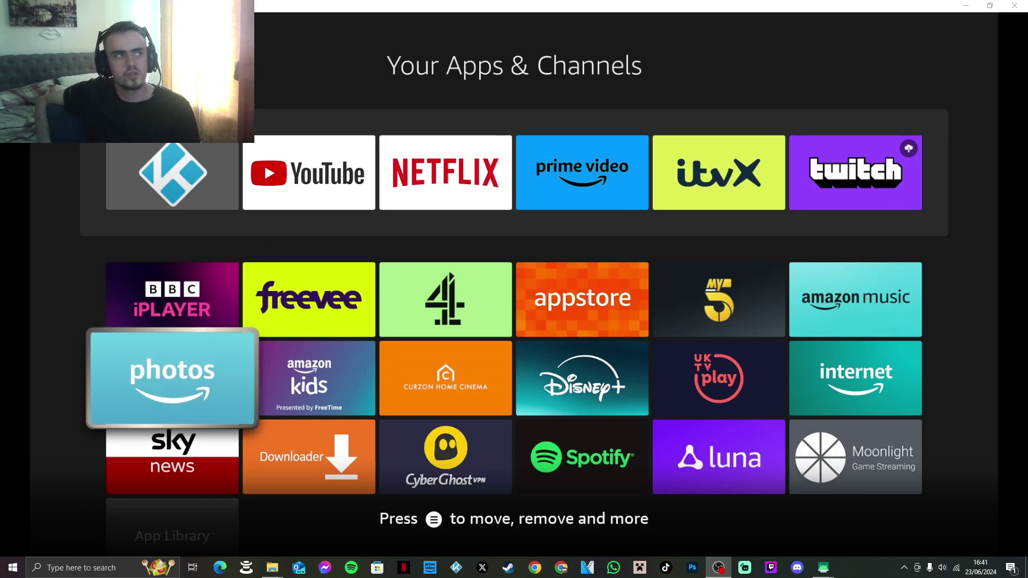
{"action": "key", "text": "Right"}
{"action": "key", "text": "Right"}
{"action": "key", "text": "Right"}
{"action": "key", "text": "Right"}
{"action": "key", "text": "Right"}
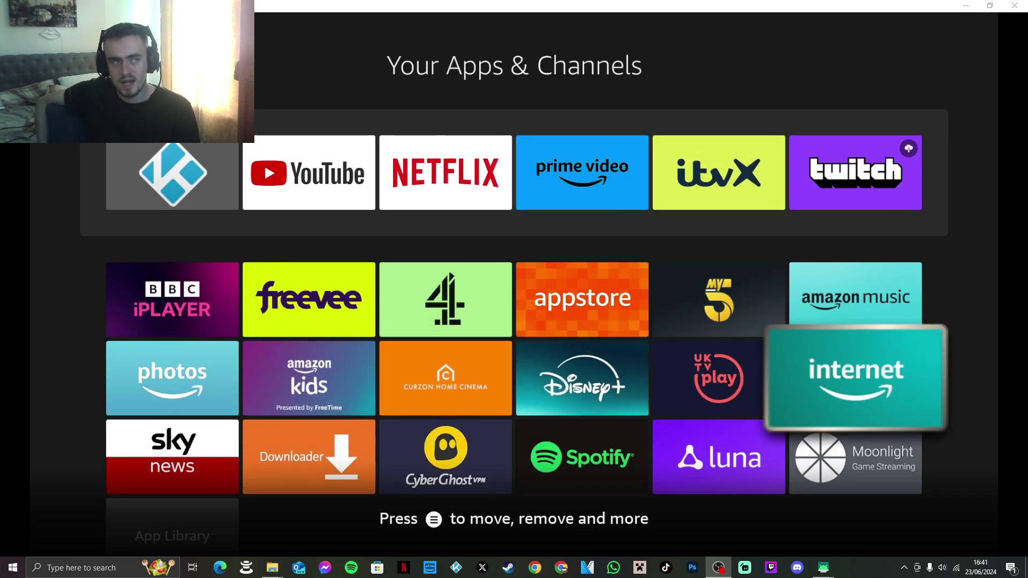
{"action": "key", "text": "Down"}
{"action": "key", "text": "Left"}
{"action": "key", "text": "Left"}
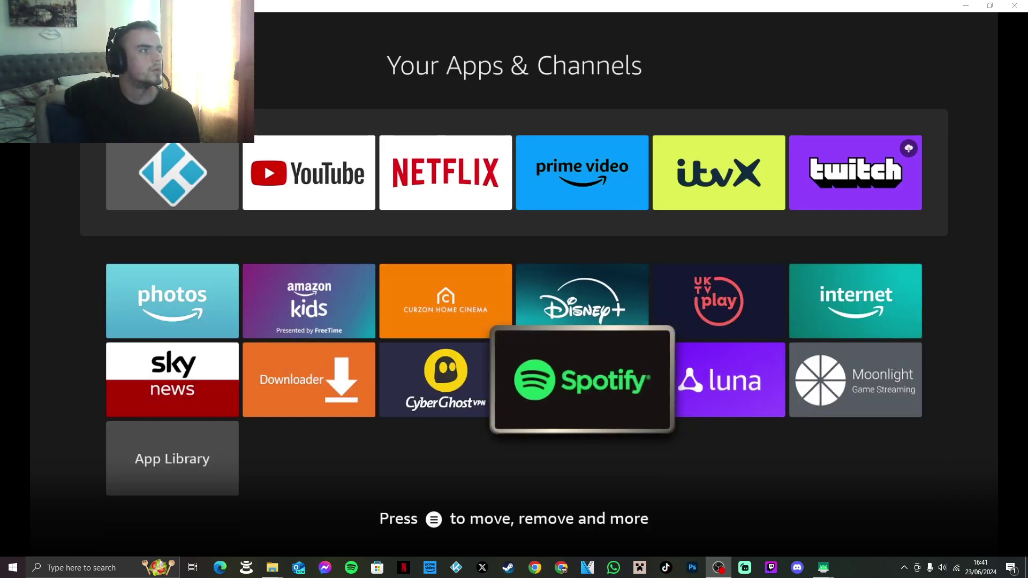
{"action": "key", "text": "Left"}
{"action": "key", "text": "Up"}
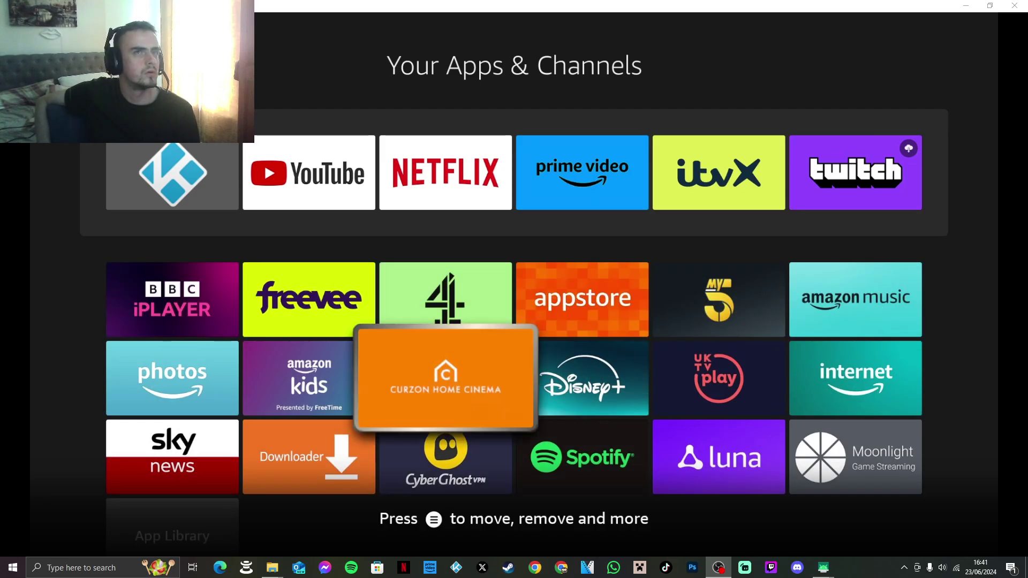
{"action": "key", "text": "Down"}
{"action": "key", "text": "Up"}
{"action": "key", "text": "Up"}
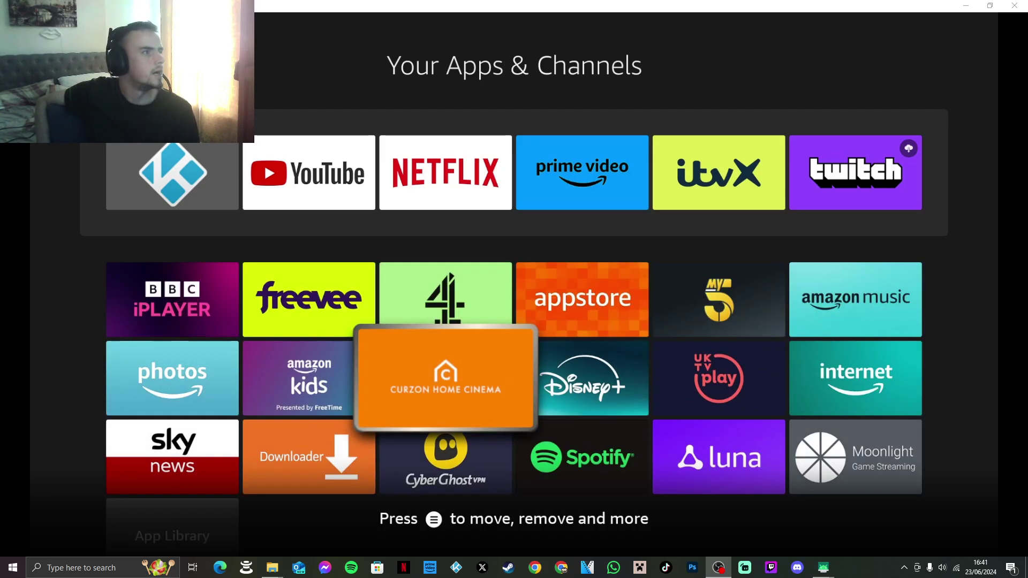
{"action": "key", "text": "Escape"}
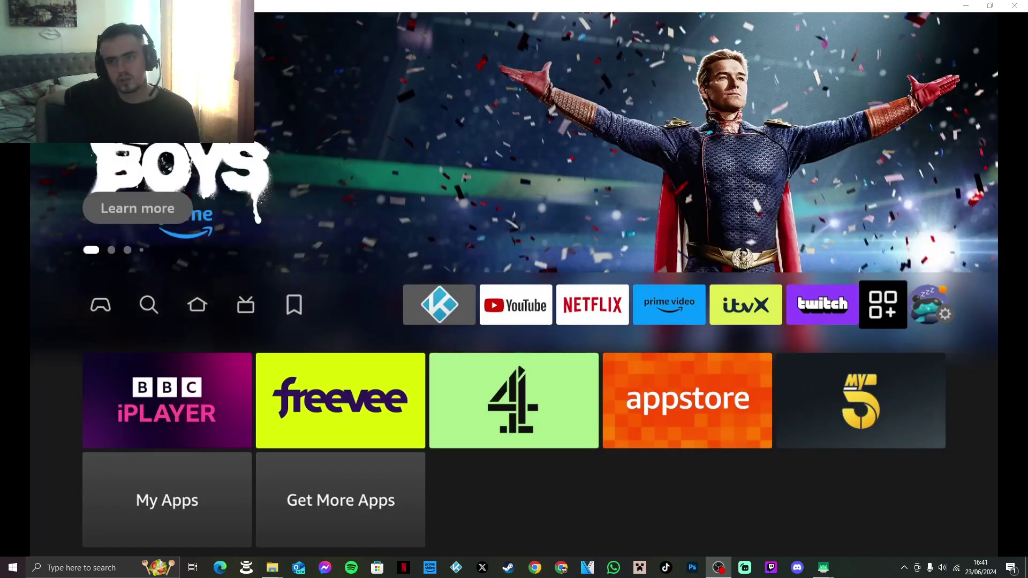
Open My Apps from beneath the home screen's app shortcuts
{"action": "key", "text": "Down"}
{"action": "key", "text": "Right"}
{"action": "key", "text": "Left"}
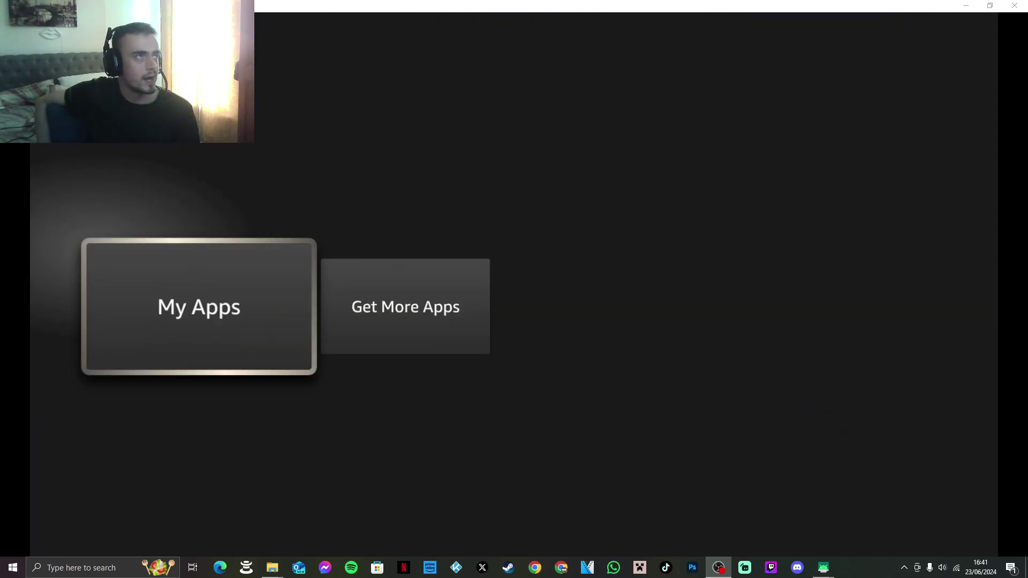
{"action": "key", "text": "Return"}
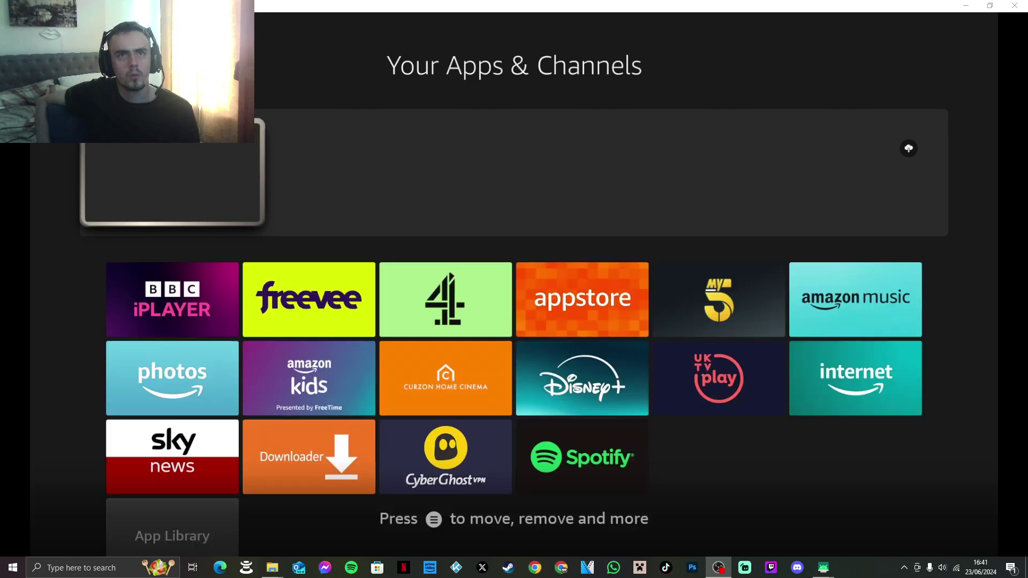
Highlight the Moonlight Game Streaming app in the apps grid
{"action": "key", "text": "Right"}
{"action": "key", "text": "Down"}
{"action": "key", "text": "Right"}
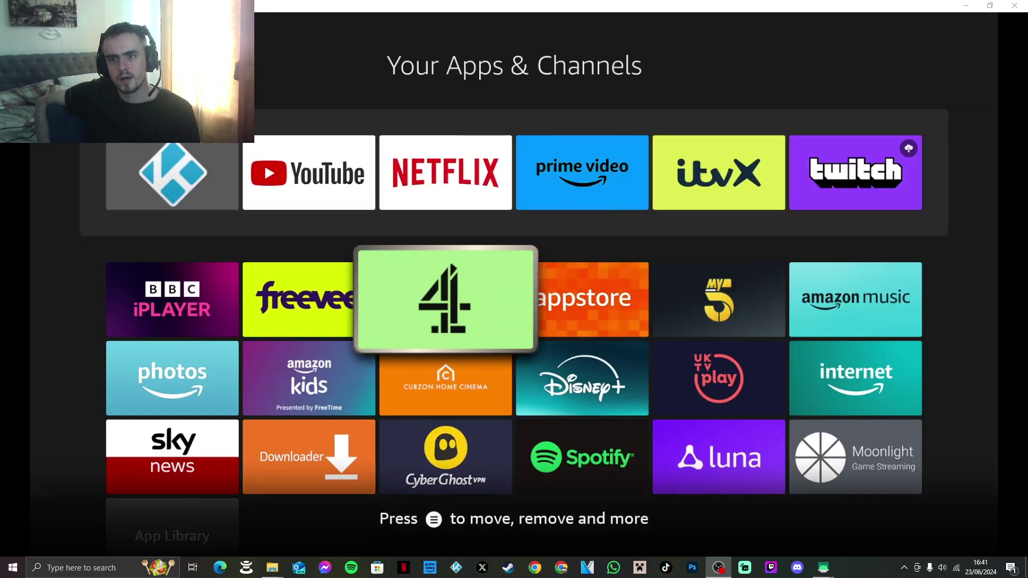
{"action": "key", "text": "Right"}
{"action": "key", "text": "Right"}
{"action": "key", "text": "Right"}
{"action": "key", "text": "Down"}
{"action": "key", "text": "Down"}
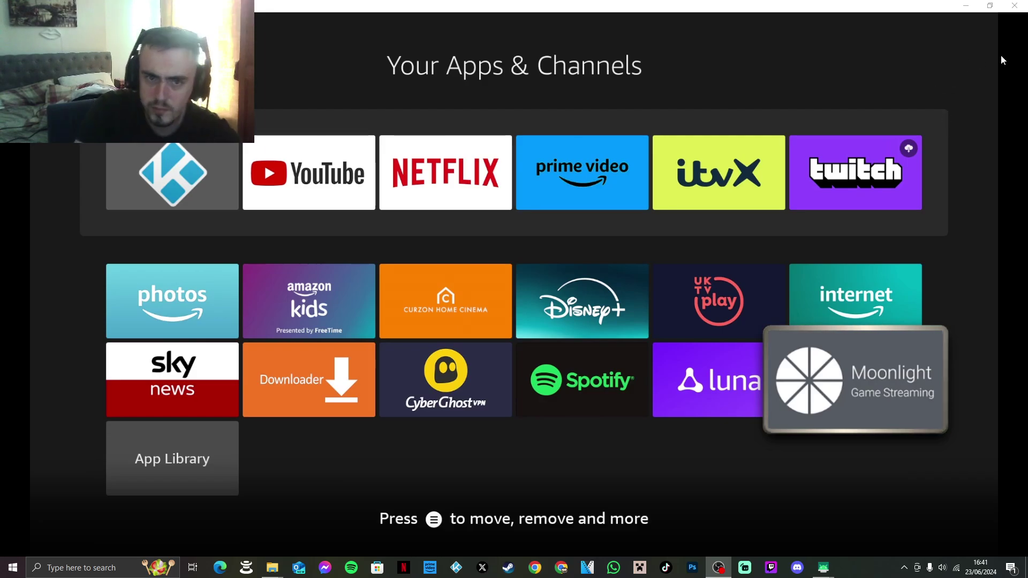
Minimize the Fire TV mirror, launch GeForce Experience on the PC and show its SHIELD GameStream settings
{"action": "left_click", "coordinate": [965, 5]}
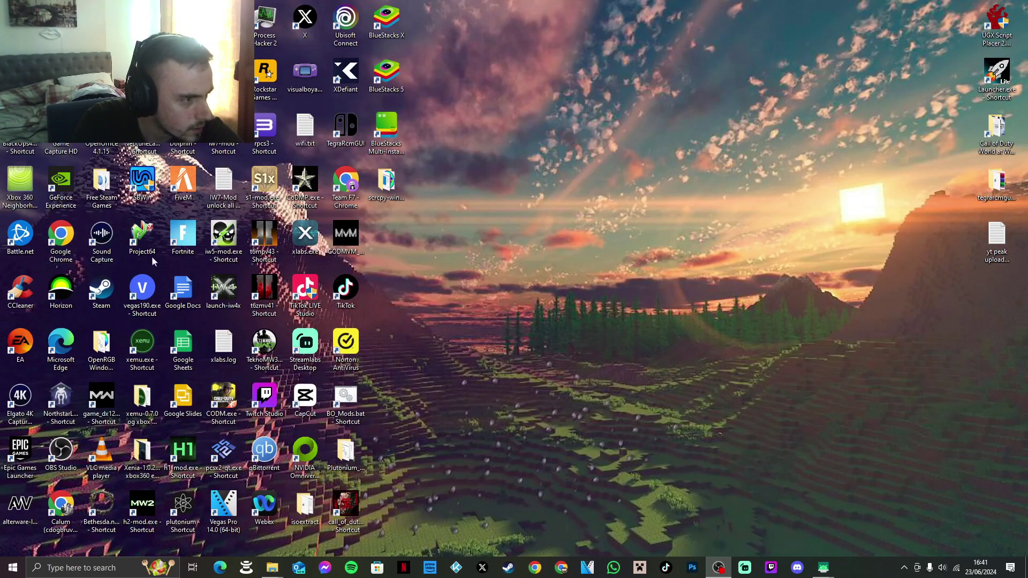
{"action": "left_click", "coordinate": [62, 186]}
{"action": "double_click", "coordinate": [62, 185]}
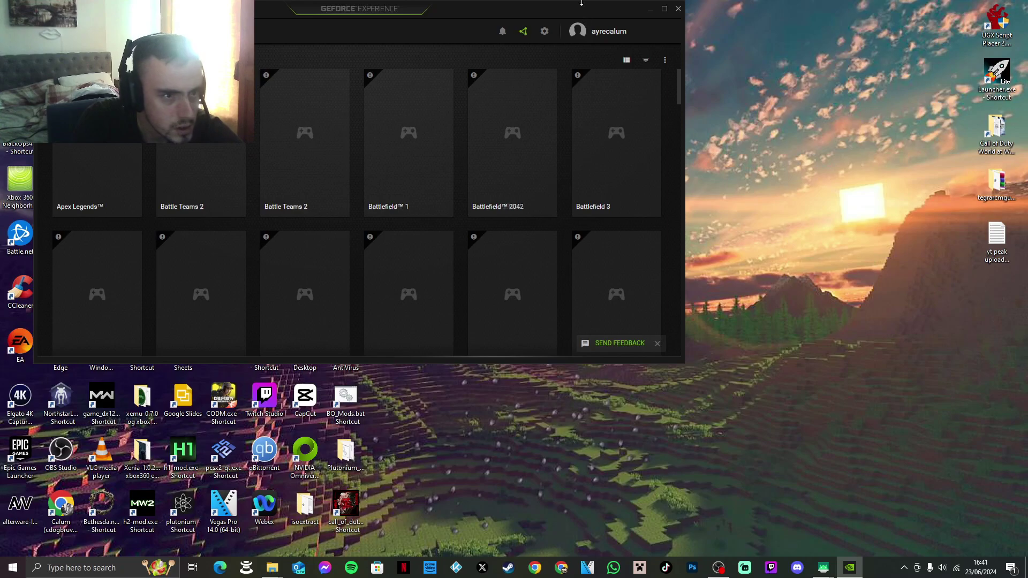
{"action": "left_click_drag", "start_coordinate": [580, 9], "coordinate": [742, 52]}
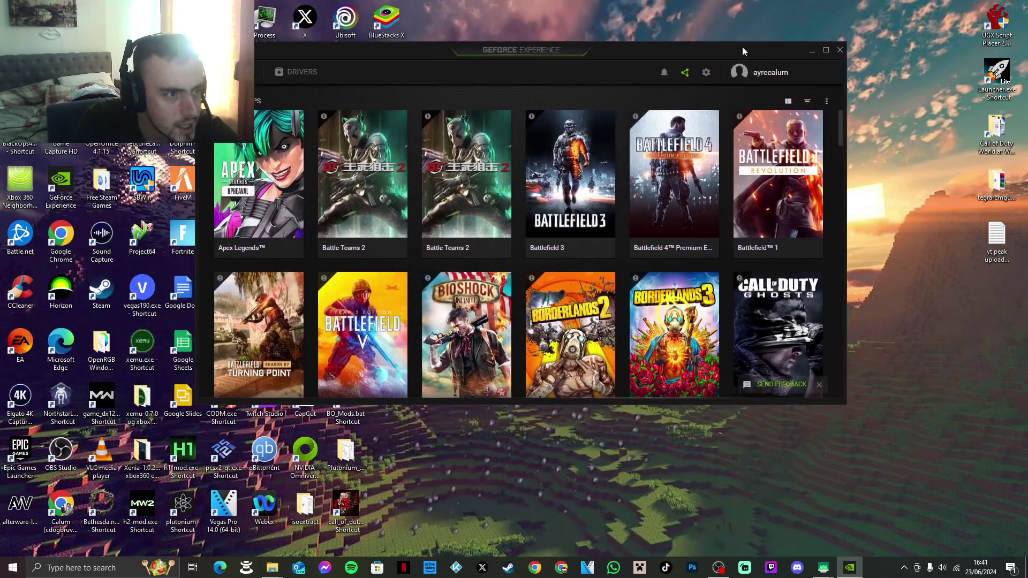
{"action": "left_click", "coordinate": [705, 75]}
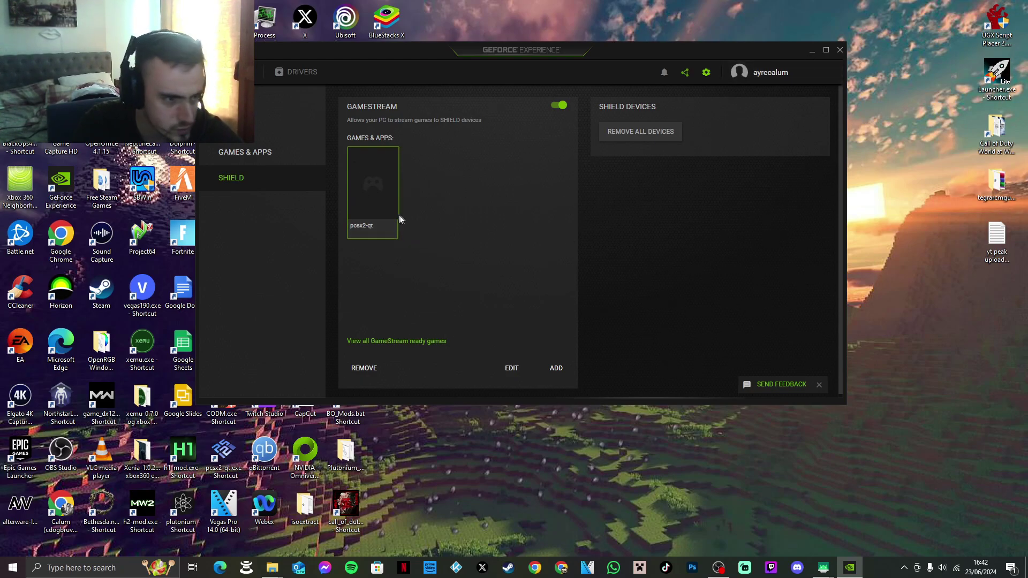
{"action": "left_click", "coordinate": [814, 52]}
{"action": "right_click", "coordinate": [634, 148]}
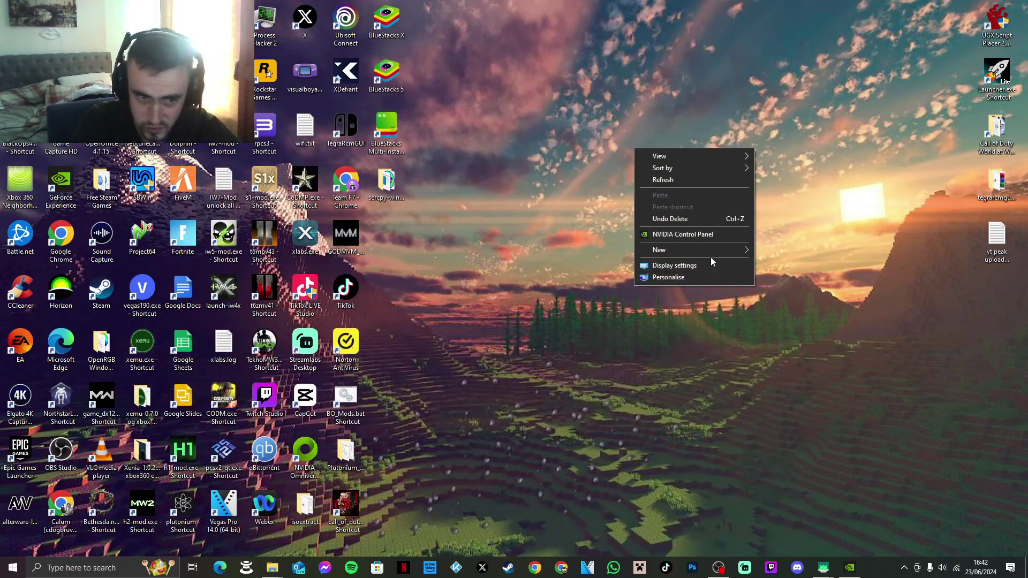
{"action": "mouse_move", "coordinate": [702, 251]}
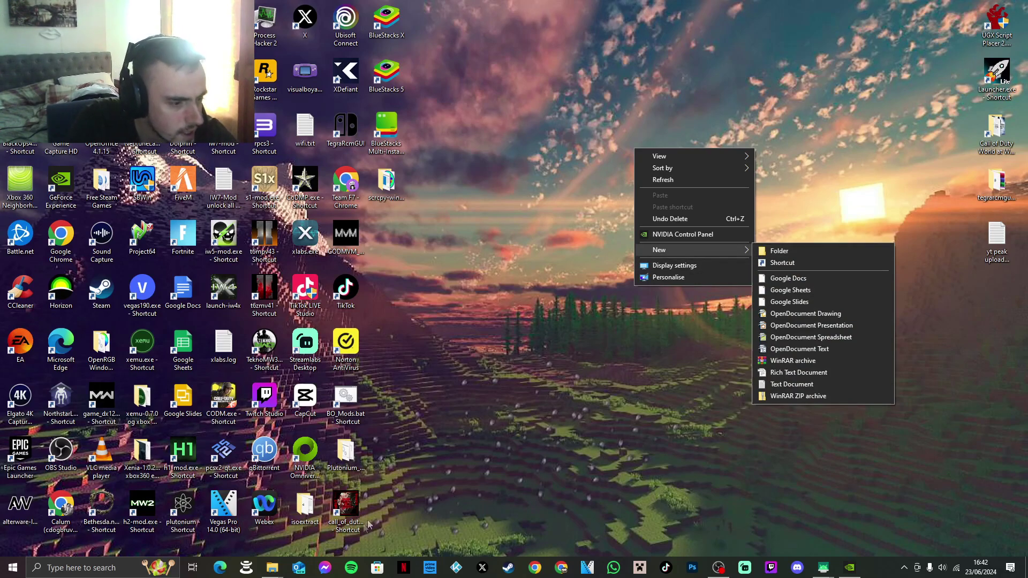
In File Explorer, create a desktop shortcut to the Desktop folder, then minimize the window
{"action": "left_click", "coordinate": [272, 568]}
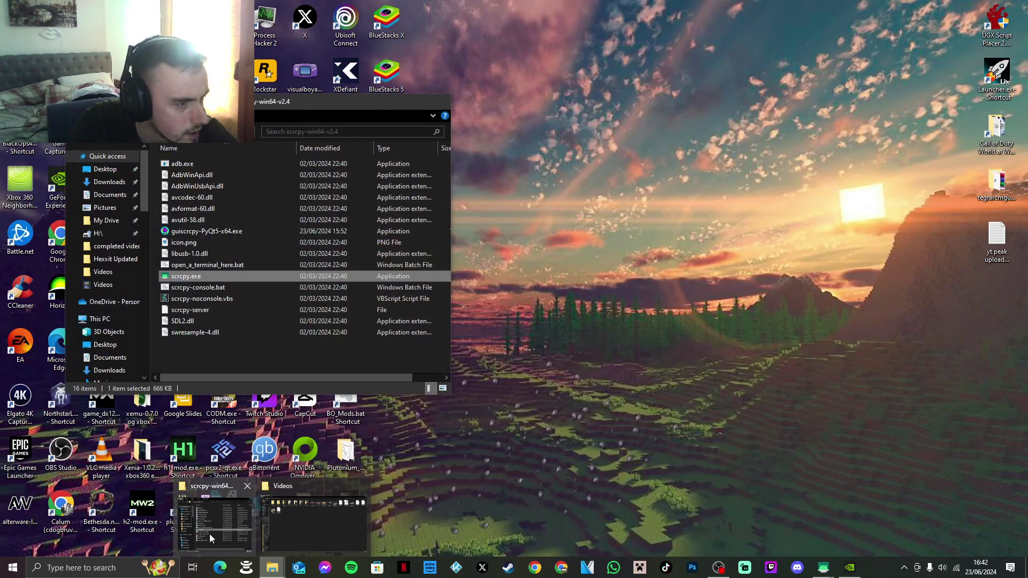
{"action": "left_click", "coordinate": [210, 534]}
{"action": "left_click", "coordinate": [413, 101]}
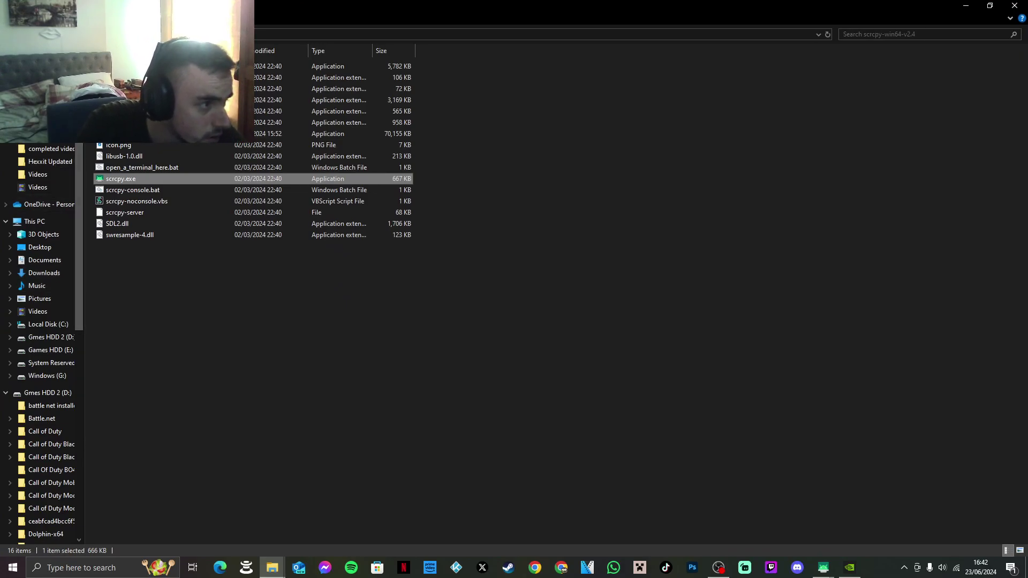
{"action": "left_click", "coordinate": [42, 34]}
{"action": "right_click", "coordinate": [53, 80]}
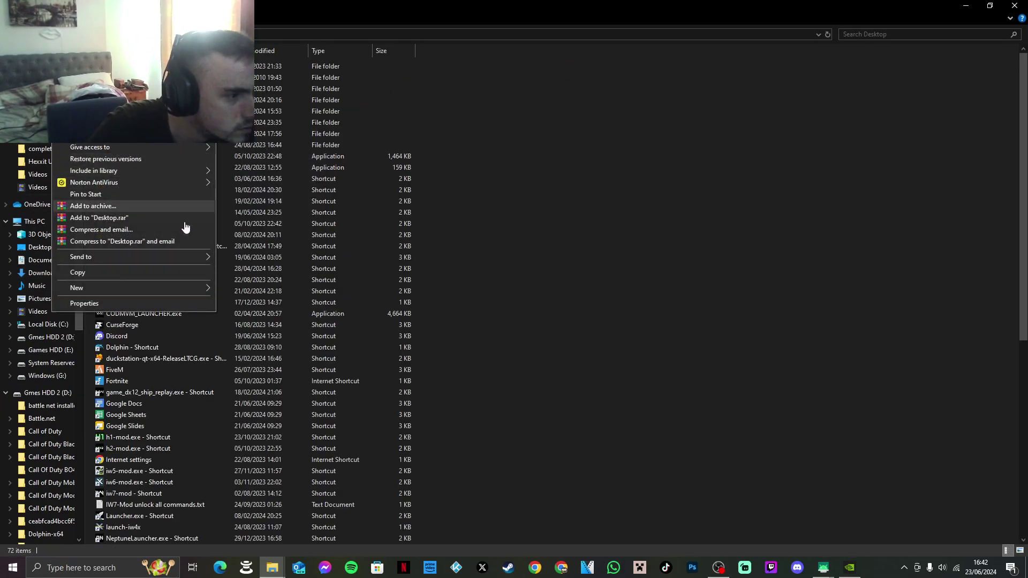
{"action": "mouse_move", "coordinate": [151, 258]}
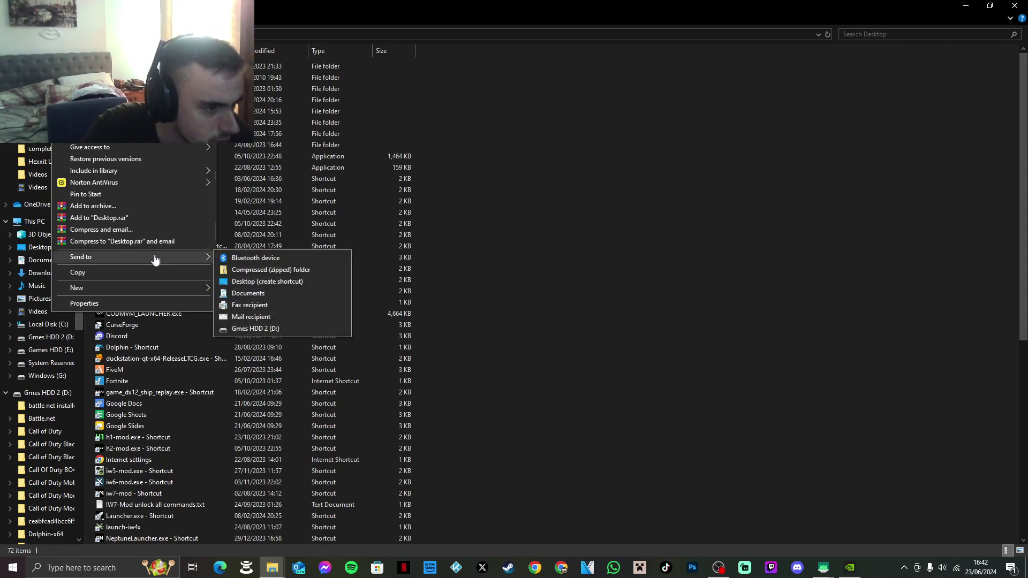
{"action": "left_click", "coordinate": [265, 282]}
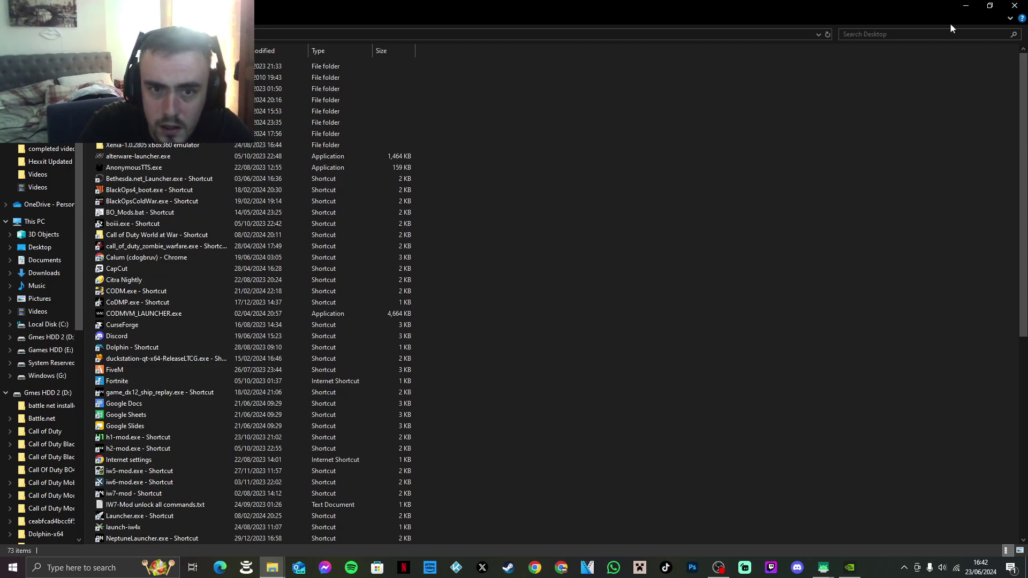
{"action": "left_click", "coordinate": [968, 4]}
Open the new Desktop shortcut to check the folder it leads to, then close that window
{"action": "mouse_move", "coordinate": [401, 237]}
{"action": "left_mouse_down"}
{"action": "mouse_move", "coordinate": [439, 228]}
{"action": "mouse_move", "coordinate": [511, 238]}
{"action": "mouse_move", "coordinate": [436, 225]}
{"action": "mouse_move", "coordinate": [388, 237]}
{"action": "left_mouse_up"}
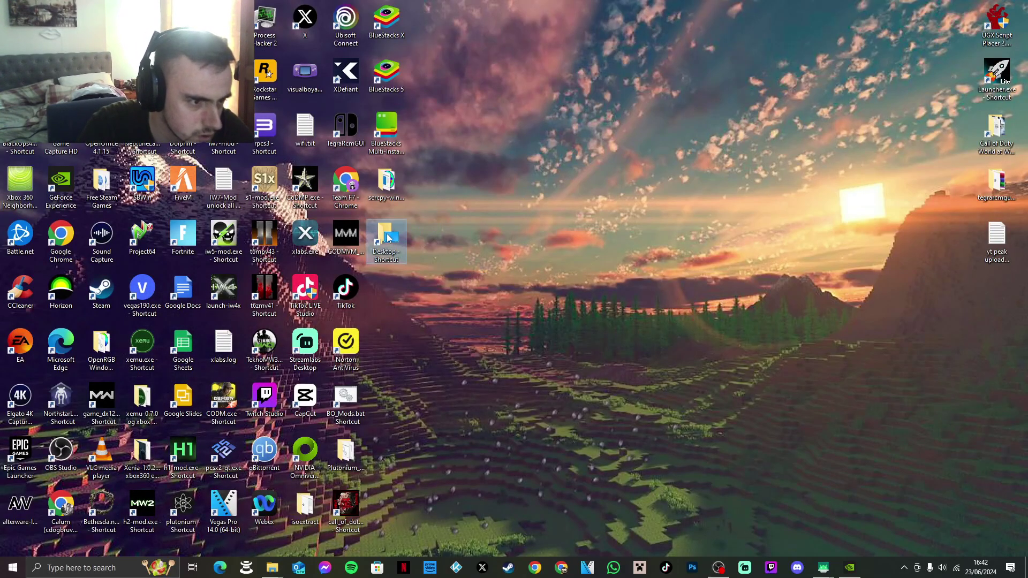
{"action": "double_click", "coordinate": [387, 238]}
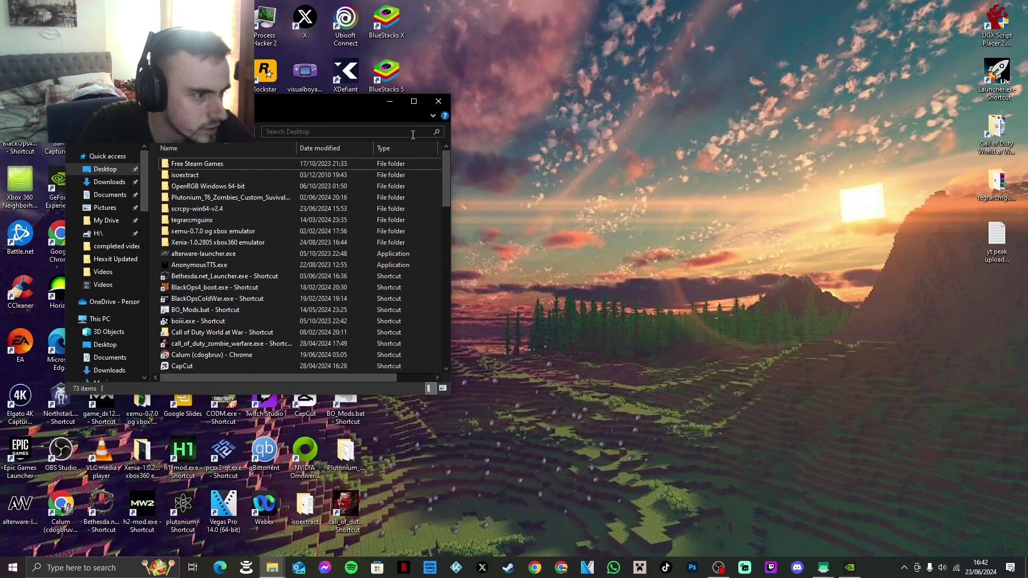
{"action": "left_click", "coordinate": [439, 101]}
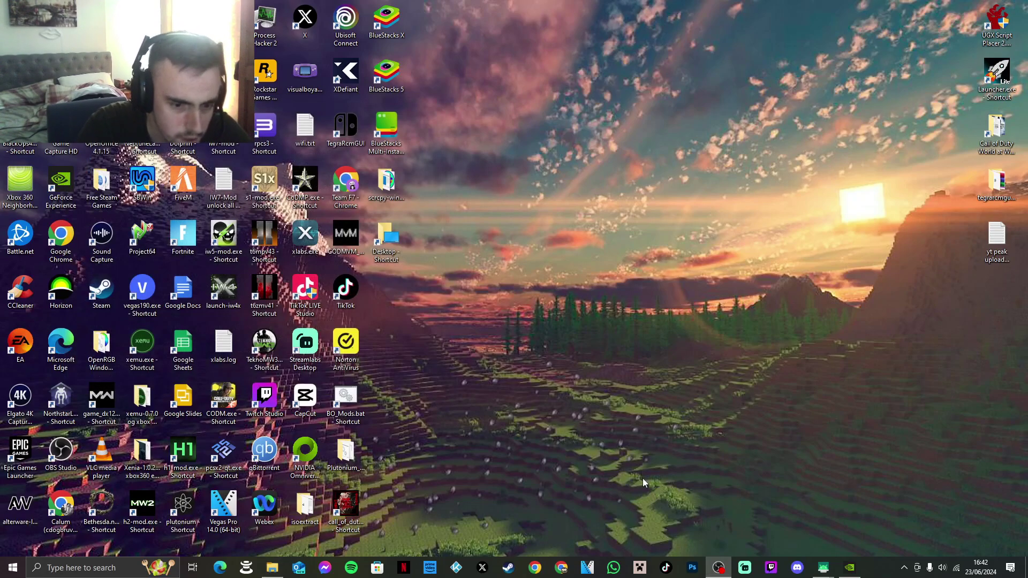
In GeForce Experience, add Desktop - Shortcut to the GameStream games and apps, then minimize the window
{"action": "left_click", "coordinate": [850, 568]}
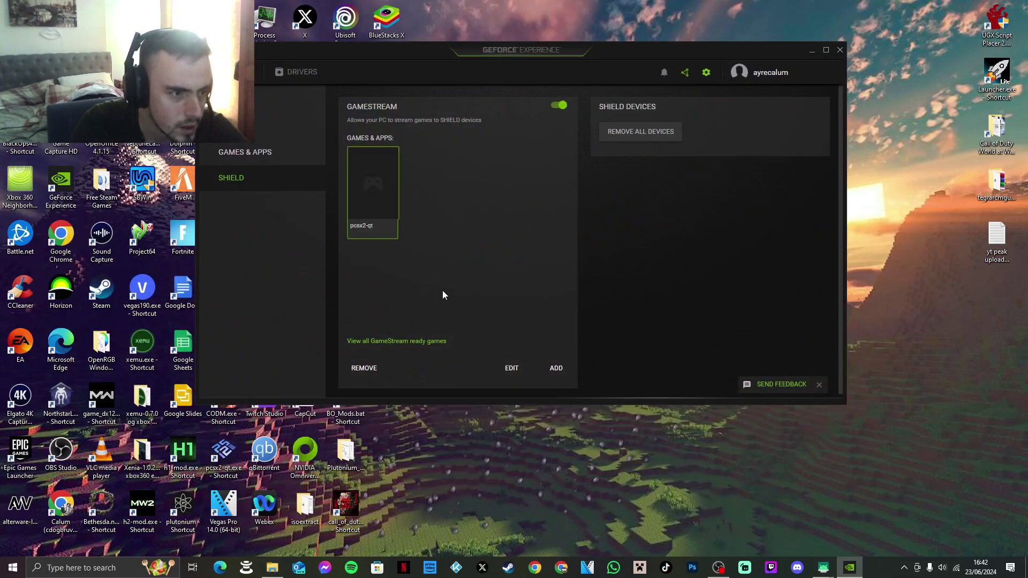
{"action": "left_click", "coordinate": [555, 370]}
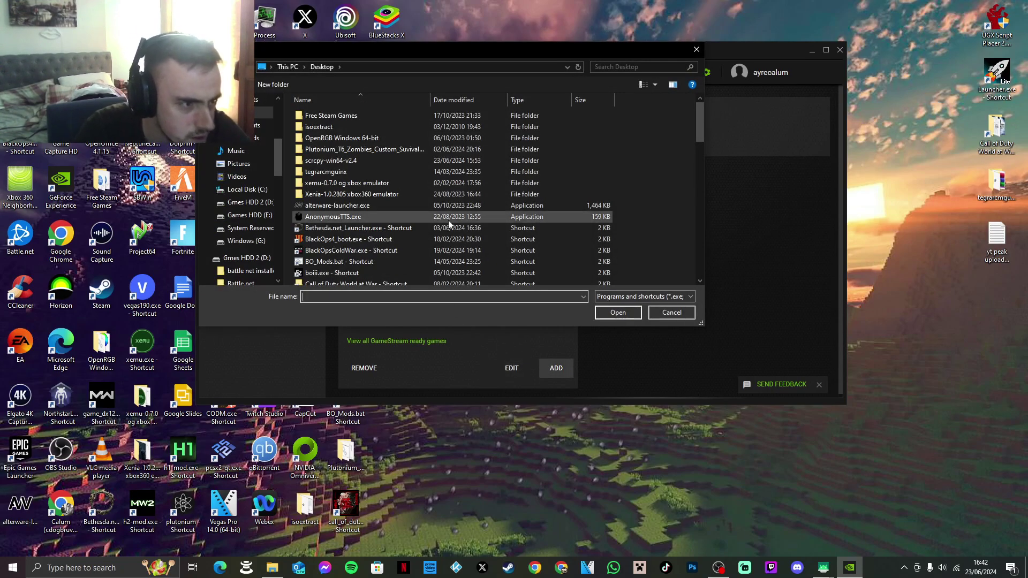
{"action": "scroll", "coordinate": [448, 220], "scroll_direction": "down", "scroll_amount": 5}
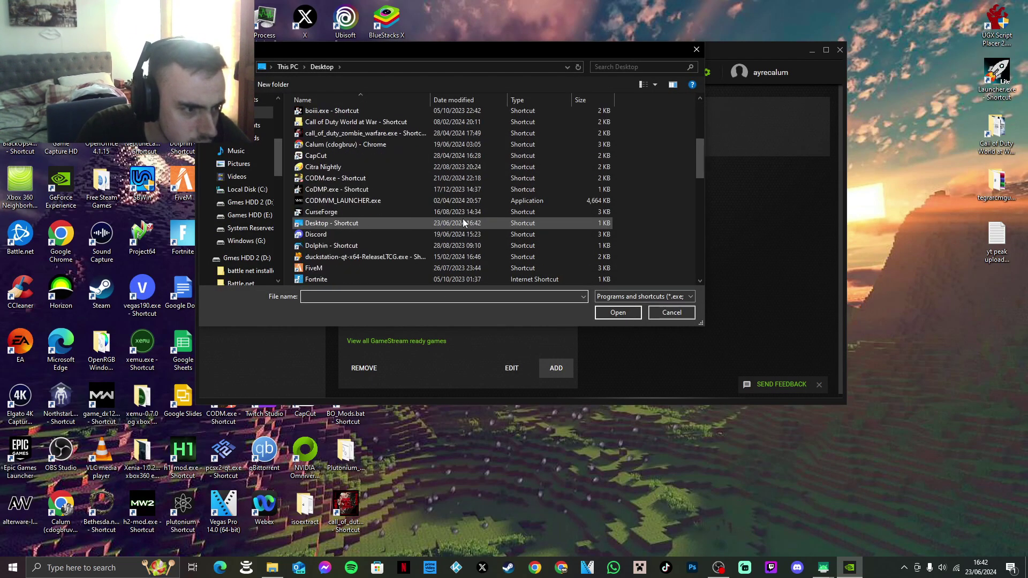
{"action": "left_click", "coordinate": [463, 222]}
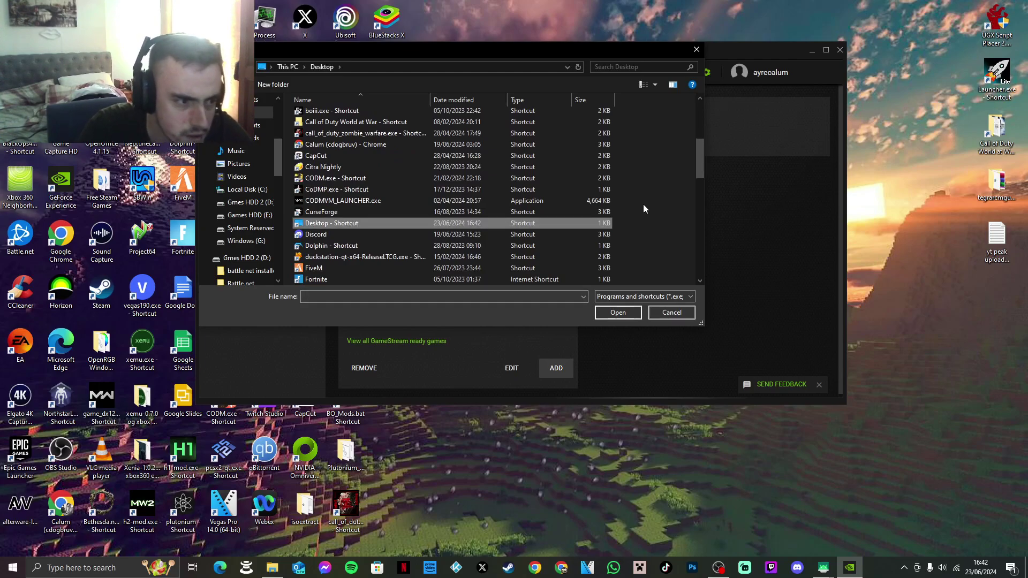
{"action": "left_click", "coordinate": [616, 314]}
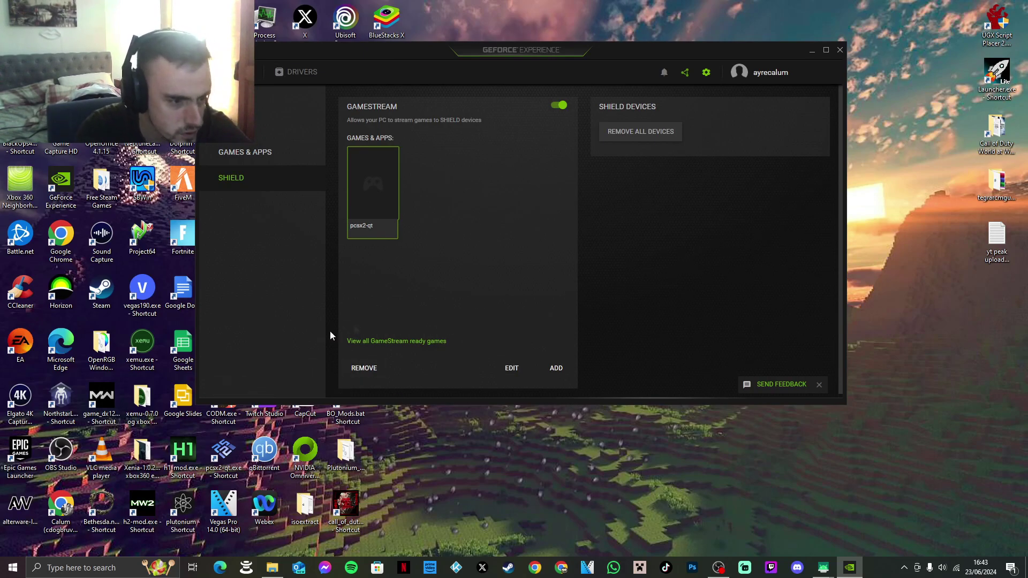
{"action": "left_click", "coordinate": [813, 51]}
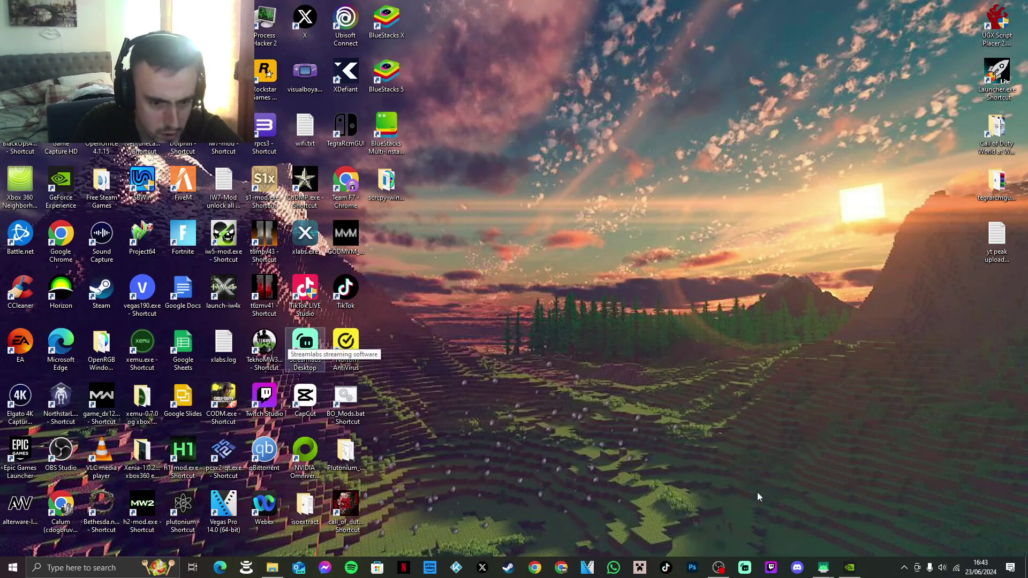
Reopen GeForce Experience and browse the desktop programs and shortcuts that can be added to the GameStream games and apps
{"action": "left_click", "coordinate": [850, 567]}
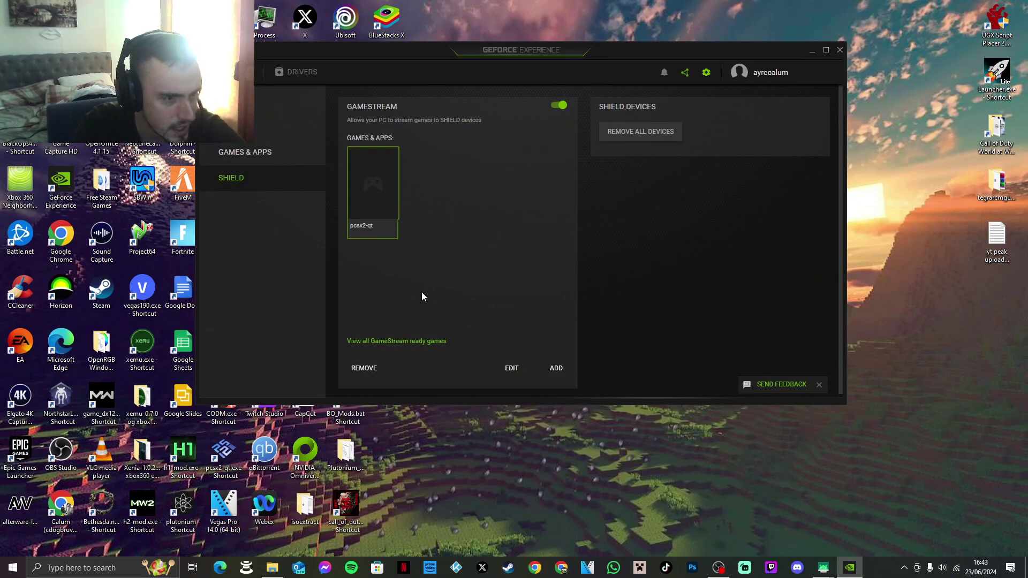
{"action": "left_click", "coordinate": [569, 368]}
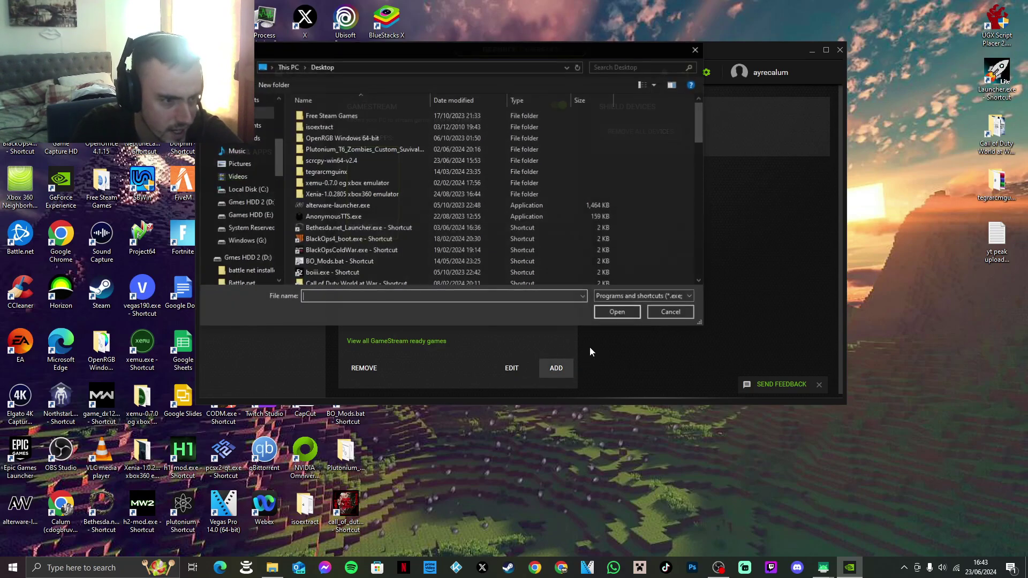
{"action": "scroll", "coordinate": [498, 235], "scroll_direction": "down", "scroll_amount": 2}
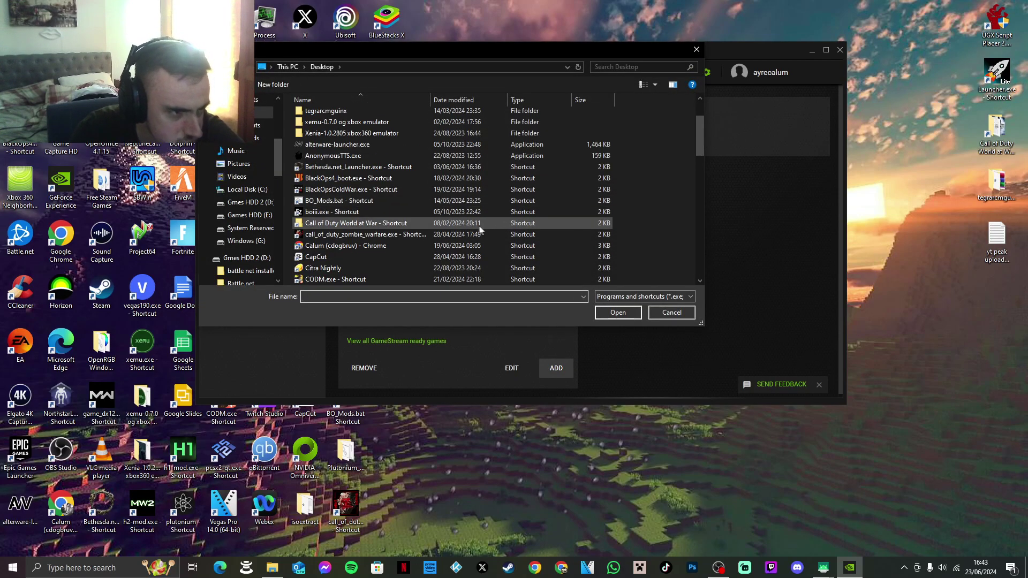
{"action": "scroll", "coordinate": [469, 230], "scroll_direction": "down", "scroll_amount": 2}
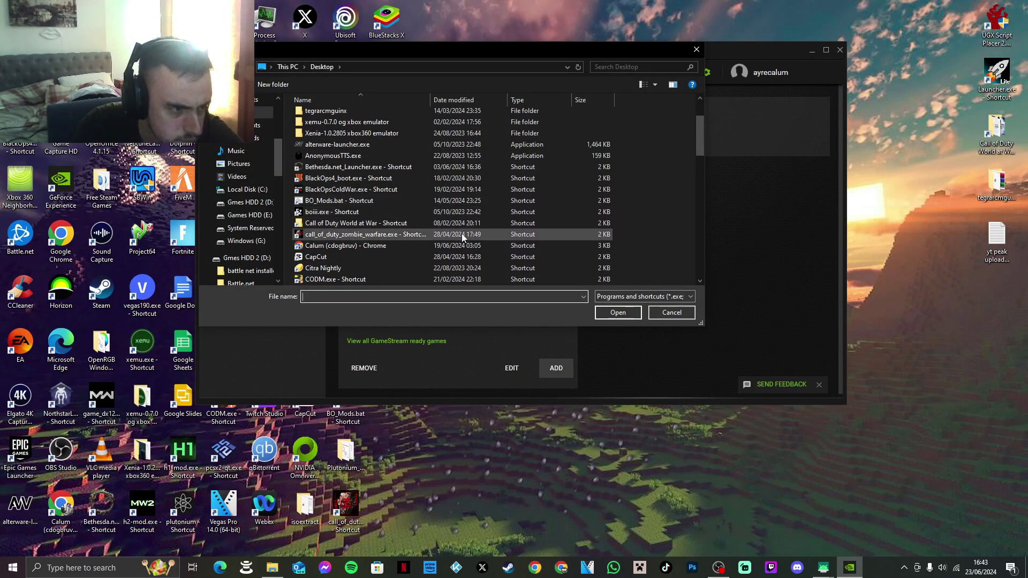
{"action": "scroll", "coordinate": [422, 246], "scroll_direction": "down", "scroll_amount": 2}
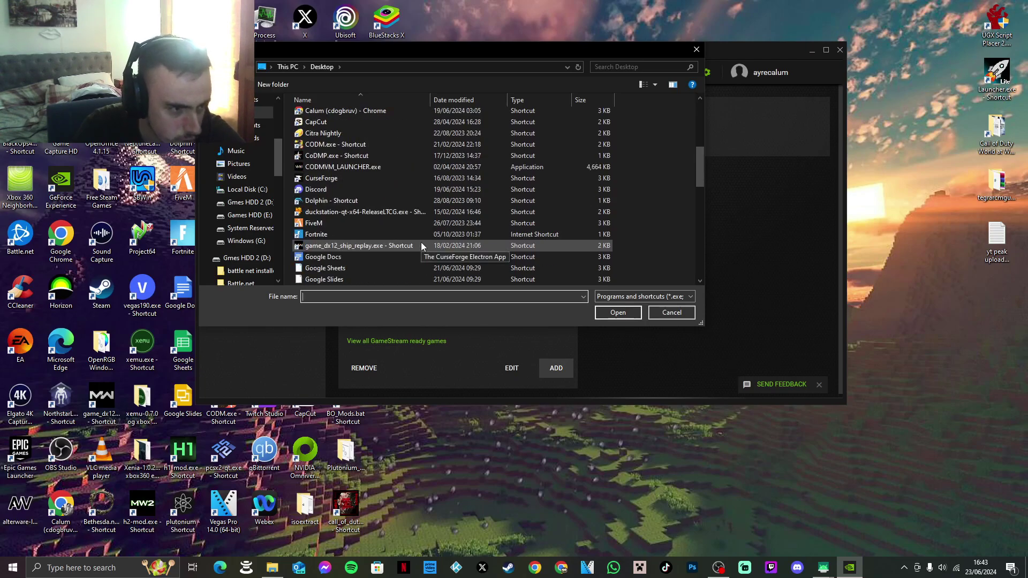
{"action": "scroll", "coordinate": [422, 245], "scroll_direction": "down", "scroll_amount": 4}
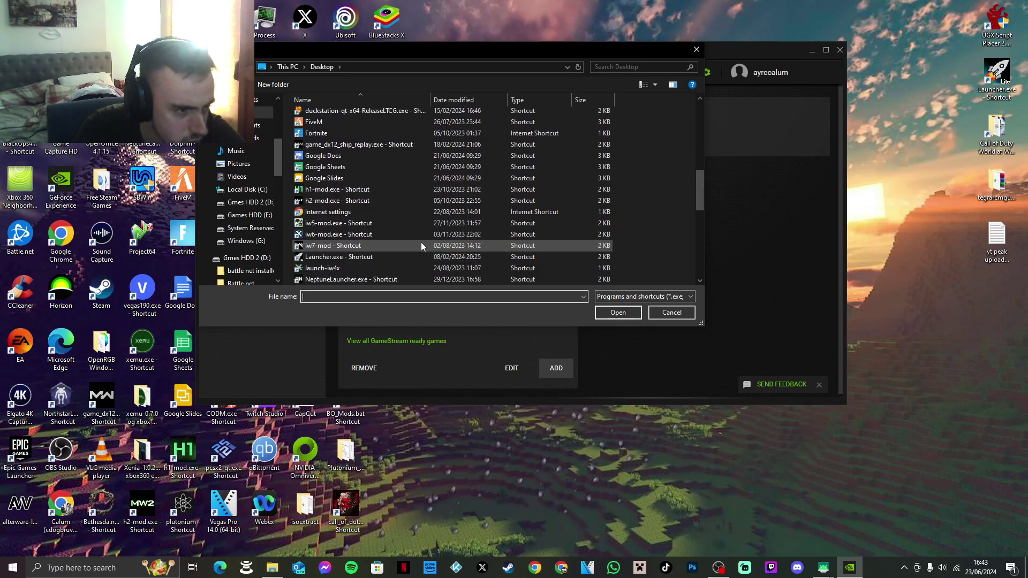
{"action": "scroll", "coordinate": [420, 246], "scroll_direction": "down", "scroll_amount": 3}
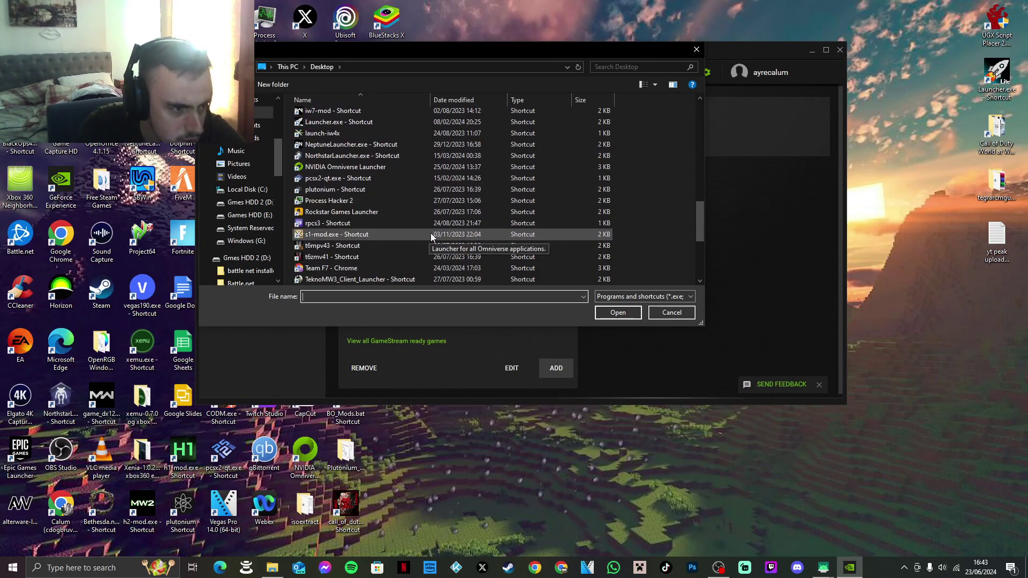
{"action": "scroll", "coordinate": [431, 237], "scroll_direction": "down", "scroll_amount": 2}
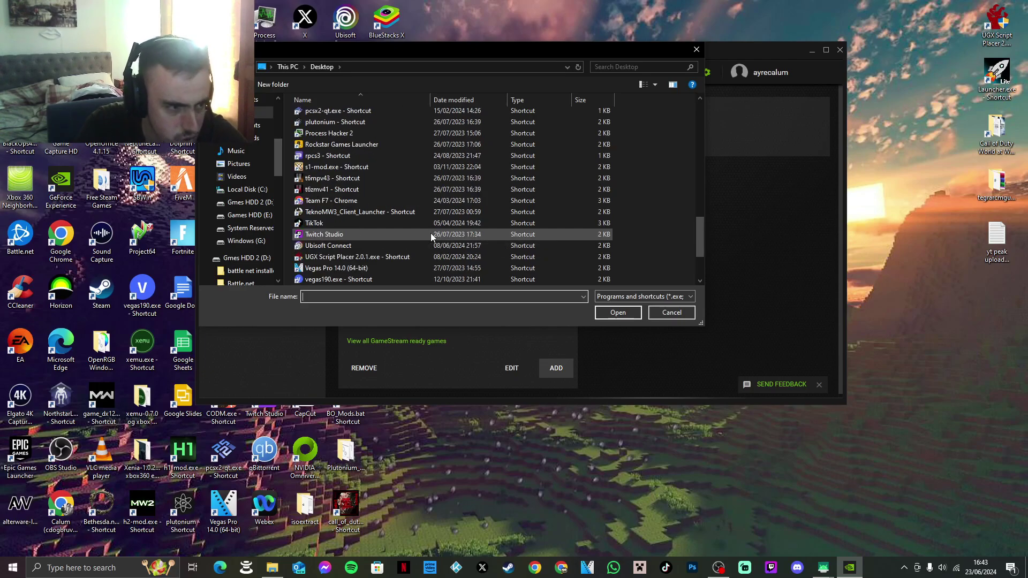
{"action": "scroll", "coordinate": [432, 237], "scroll_direction": "down", "scroll_amount": 1}
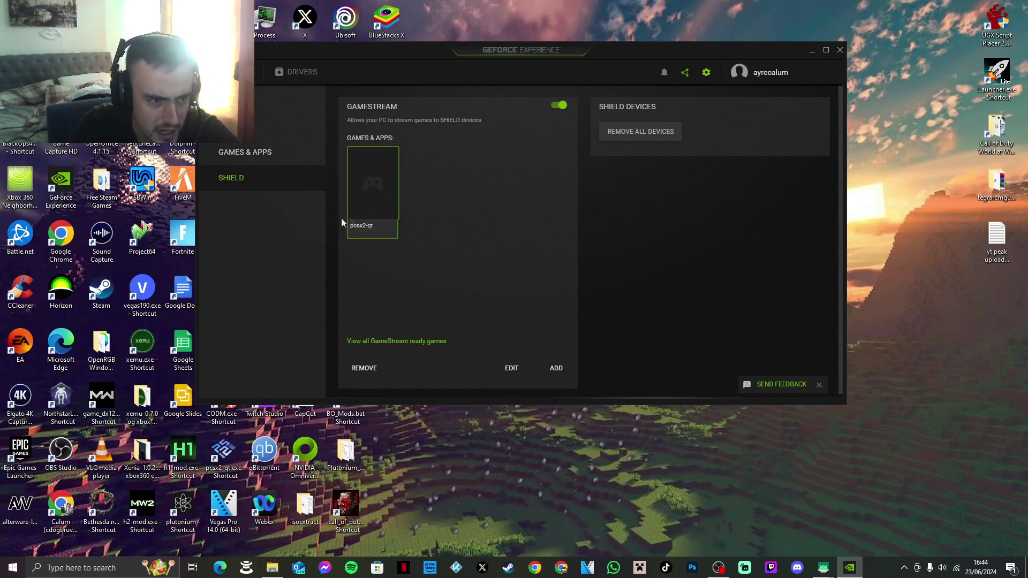
Close the GeForce Experience window and exit its background program from the system tray
{"action": "left_click", "coordinate": [839, 51]}
{"action": "left_click", "coordinate": [904, 568]}
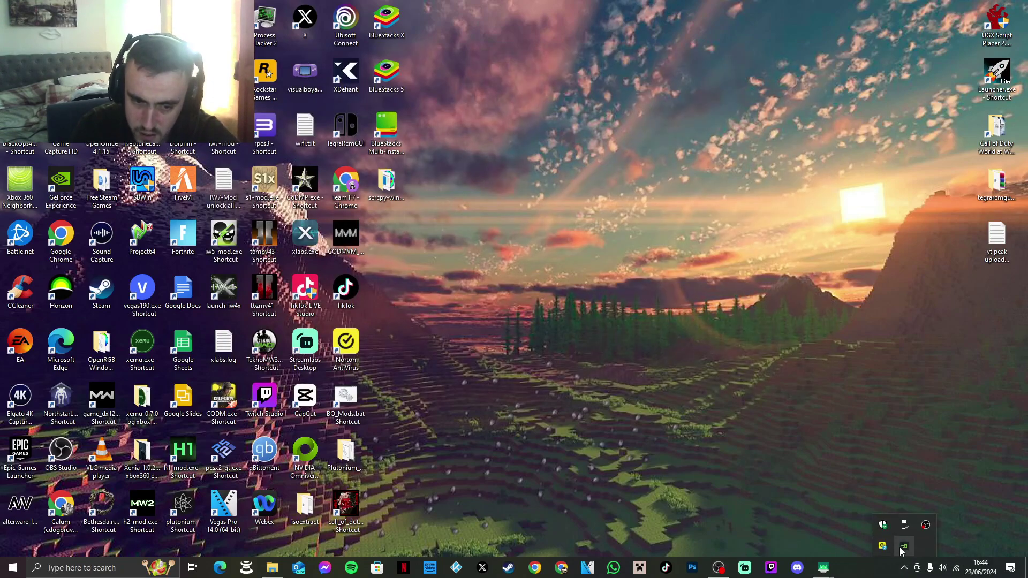
{"action": "right_click", "coordinate": [901, 552]}
{"action": "left_click", "coordinate": [916, 541]}
Bring back the AFTSS Fire TV mirror and launch Moonlight Game Streaming from Your Apps & Channels
{"action": "mouse_move", "coordinate": [825, 568]}
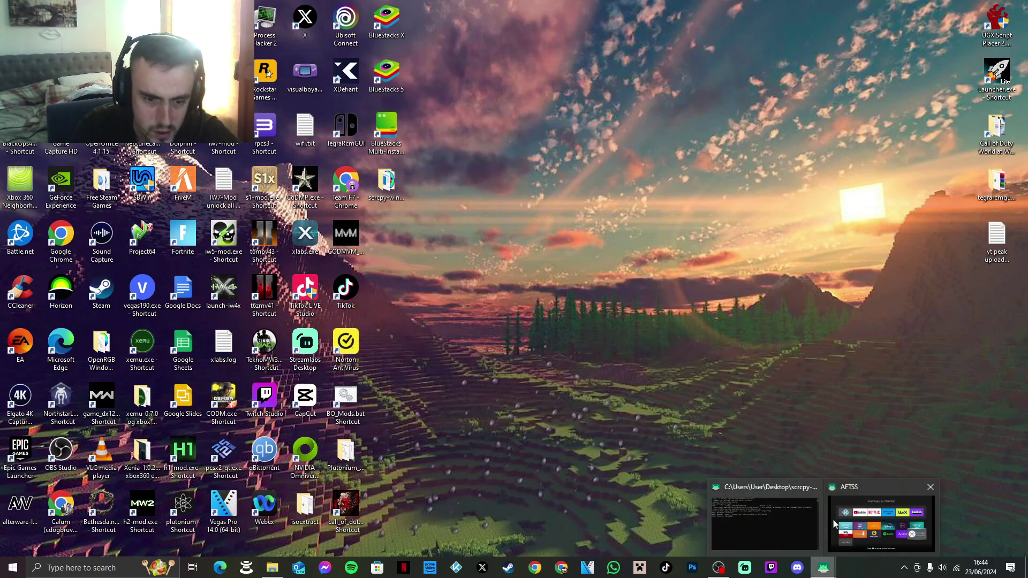
{"action": "left_click", "coordinate": [882, 517]}
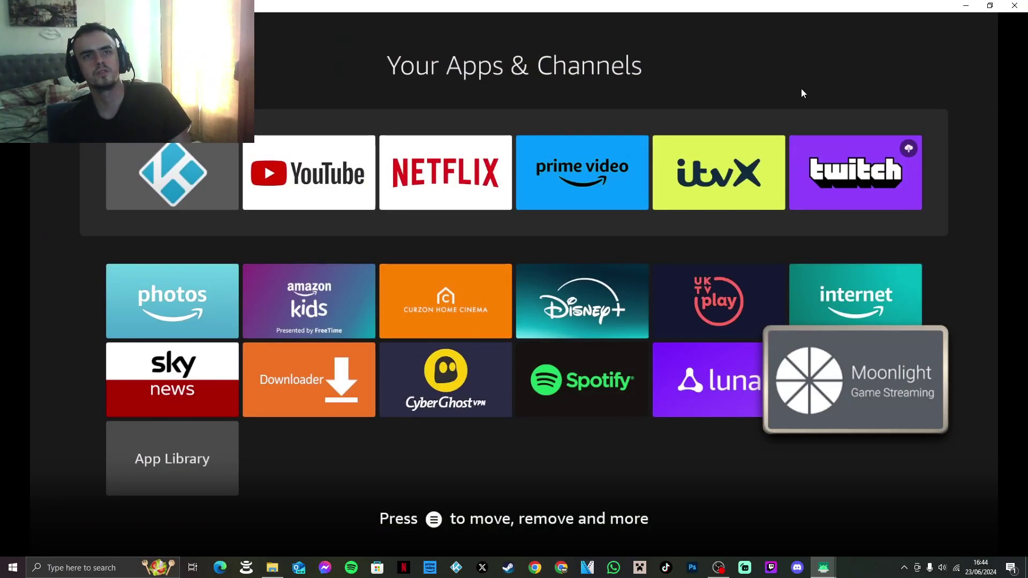
{"action": "key", "text": "Left"}
{"action": "key", "text": "Right"}
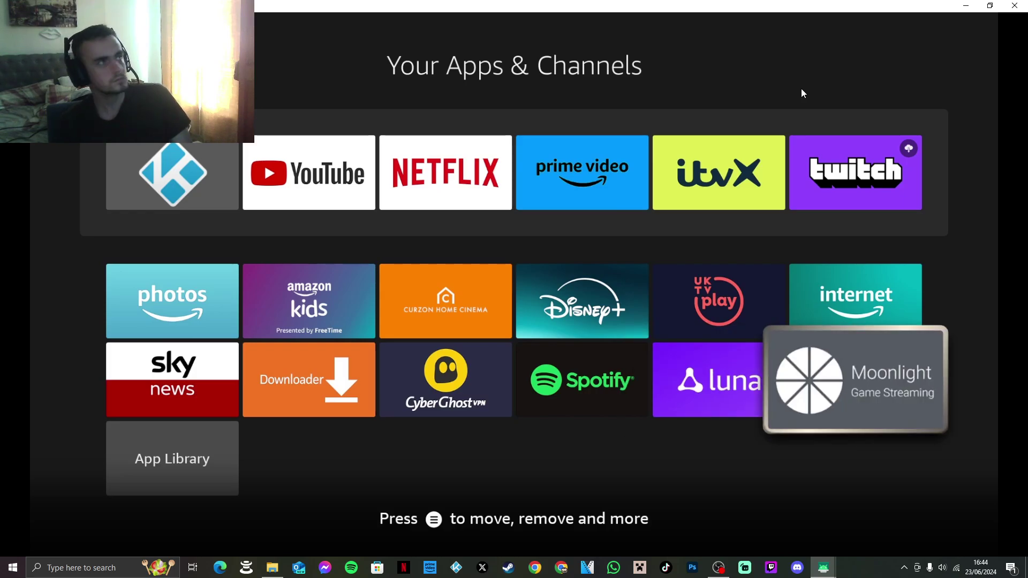
{"action": "key", "text": "Return"}
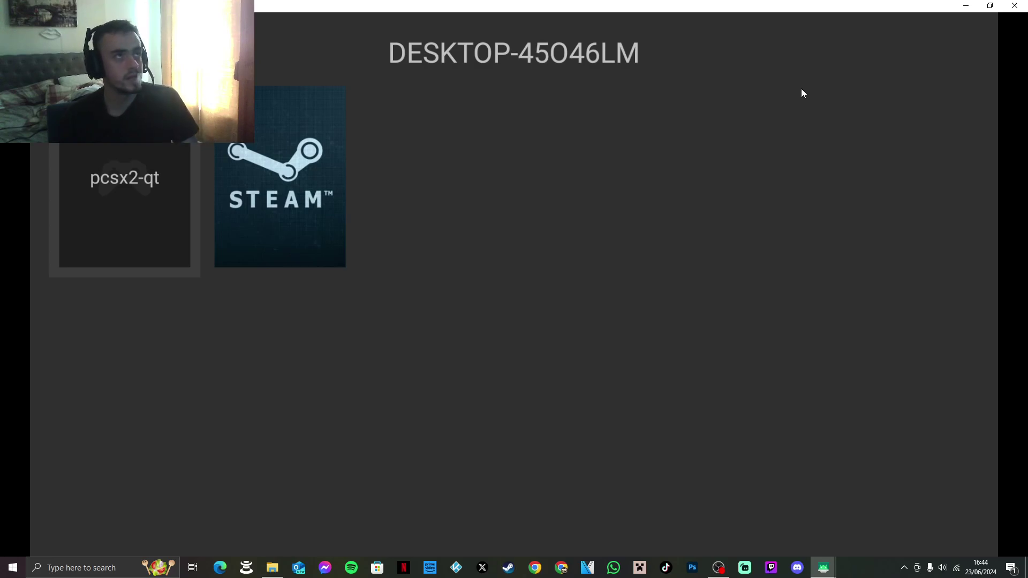
Check the pcsx2-qt and Steam entries in Moonlight, return to the PC list and reopen the PC's app list
{"action": "key", "text": "Right"}
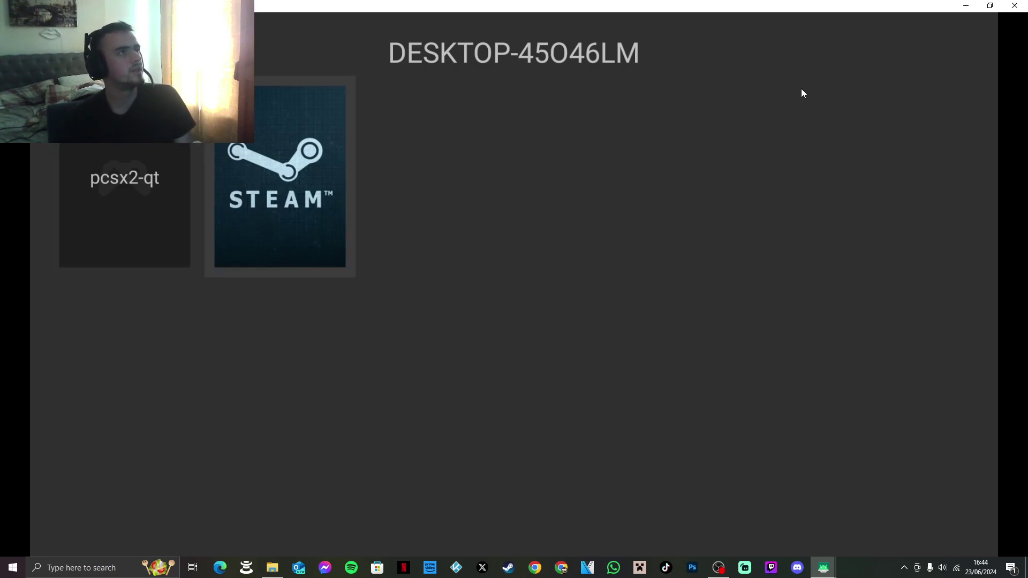
{"action": "key", "text": "Left"}
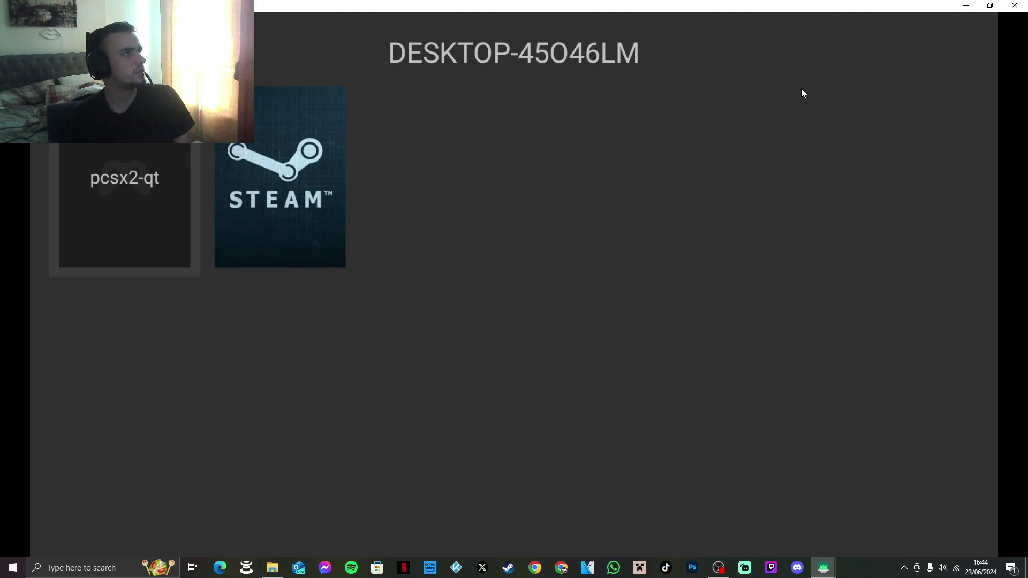
{"action": "key", "text": "Escape"}
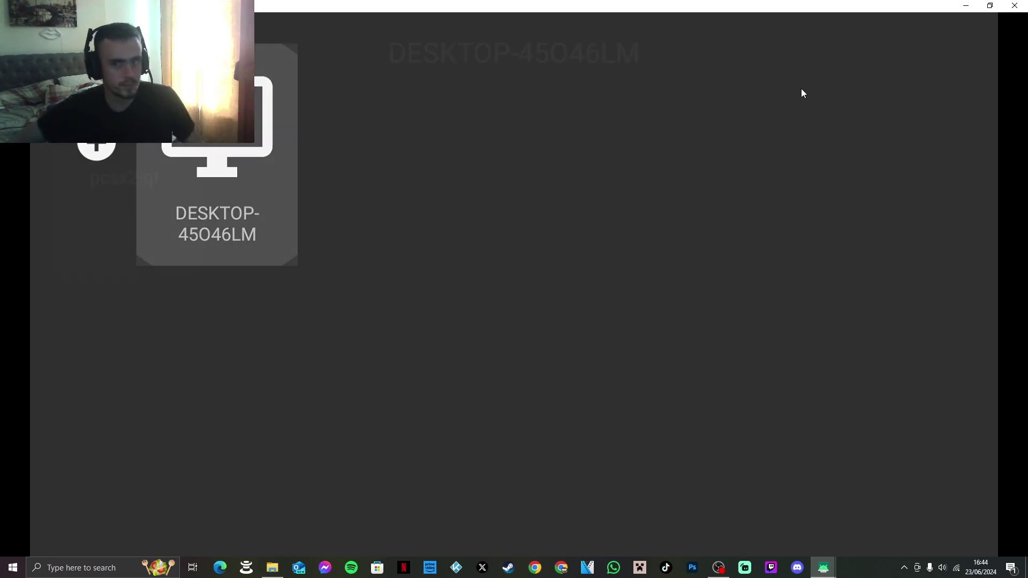
{"action": "key", "text": "Return"}
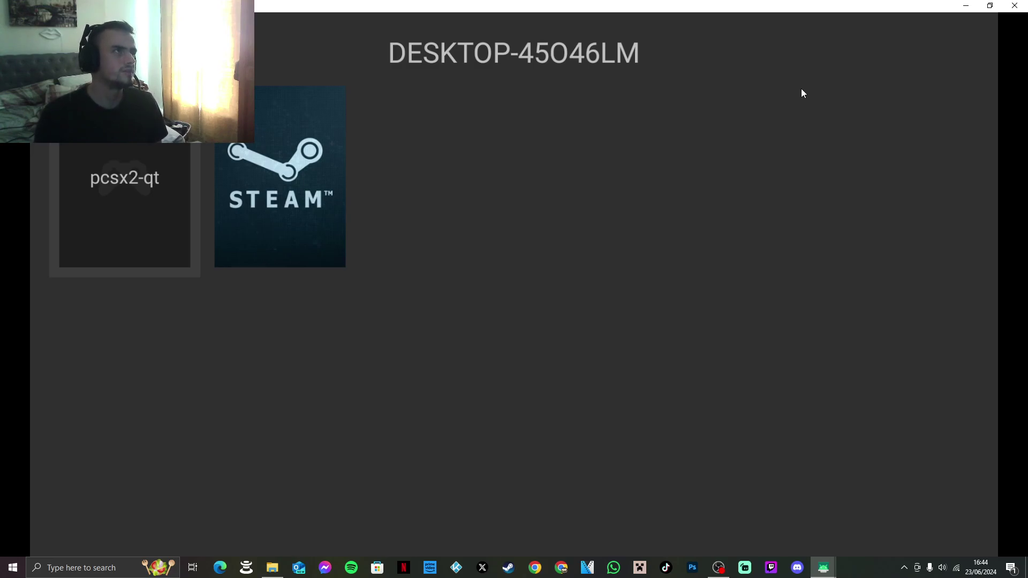
Stream pcsx2-qt from Moonlight, dismiss the PCSX2 update offer on the PC and close the emulator
{"action": "key", "text": "Return"}
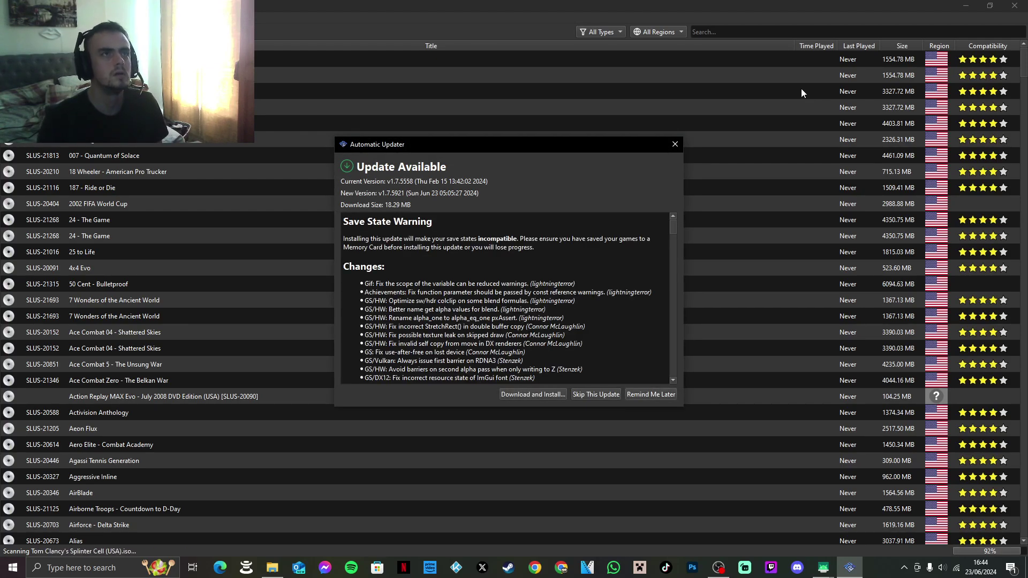
{"action": "left_click", "coordinate": [675, 145]}
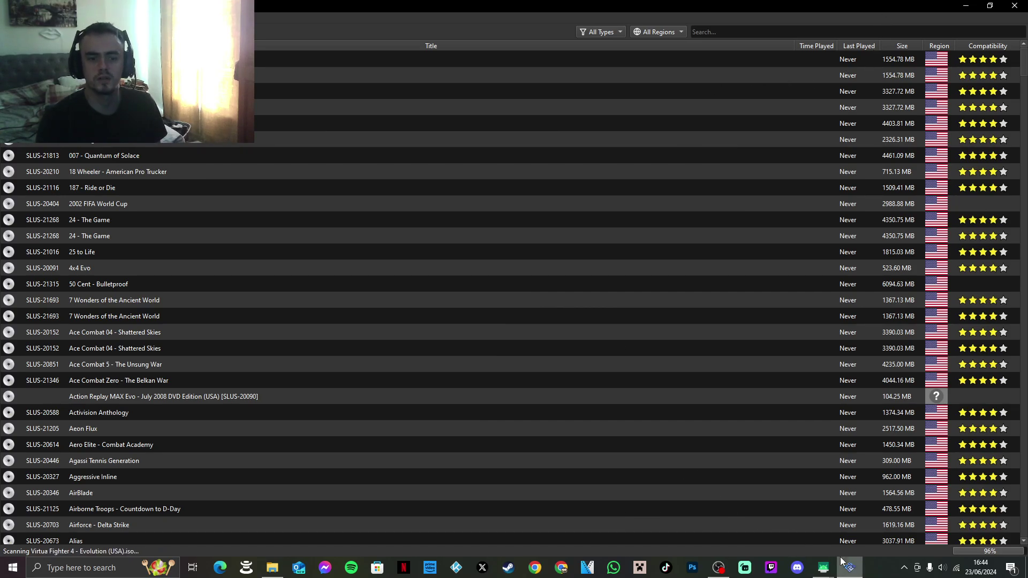
{"action": "mouse_move", "coordinate": [842, 561]}
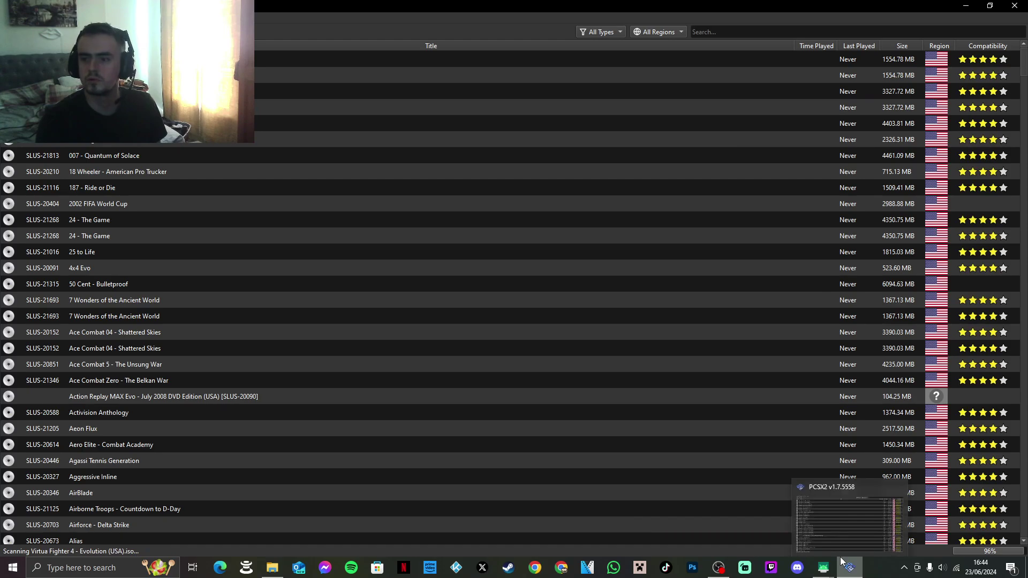
{"action": "left_click", "coordinate": [899, 485]}
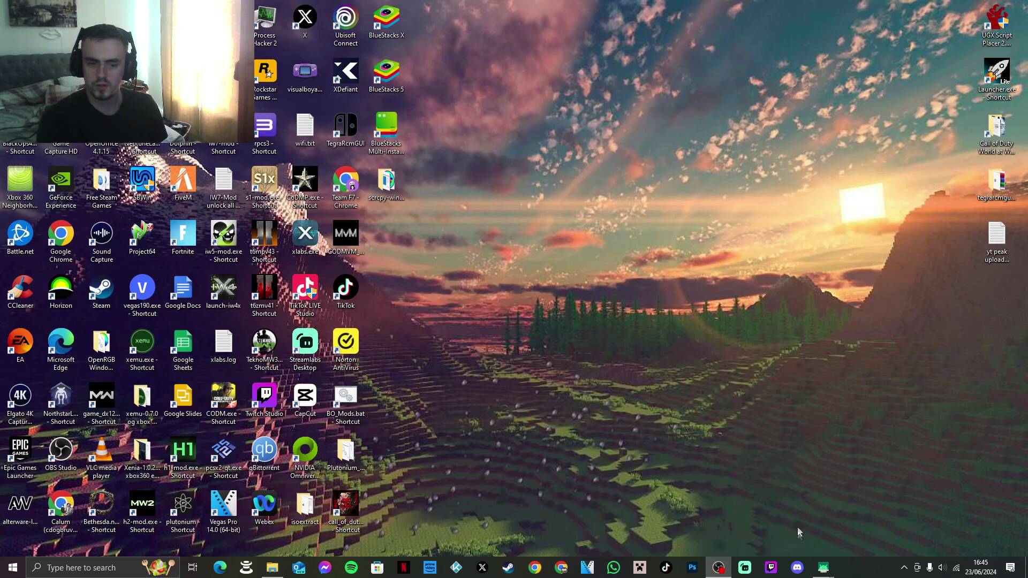
Bring back the Fire TV mirror and look through the home navigation bar as far as the profile and settings entry
{"action": "mouse_move", "coordinate": [823, 567]}
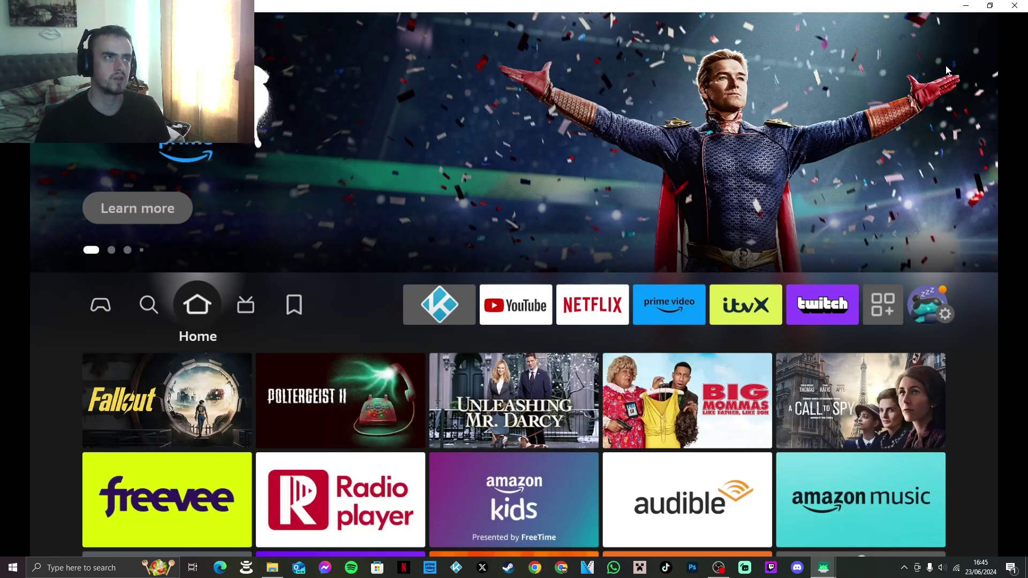
{"action": "key", "text": "Right"}
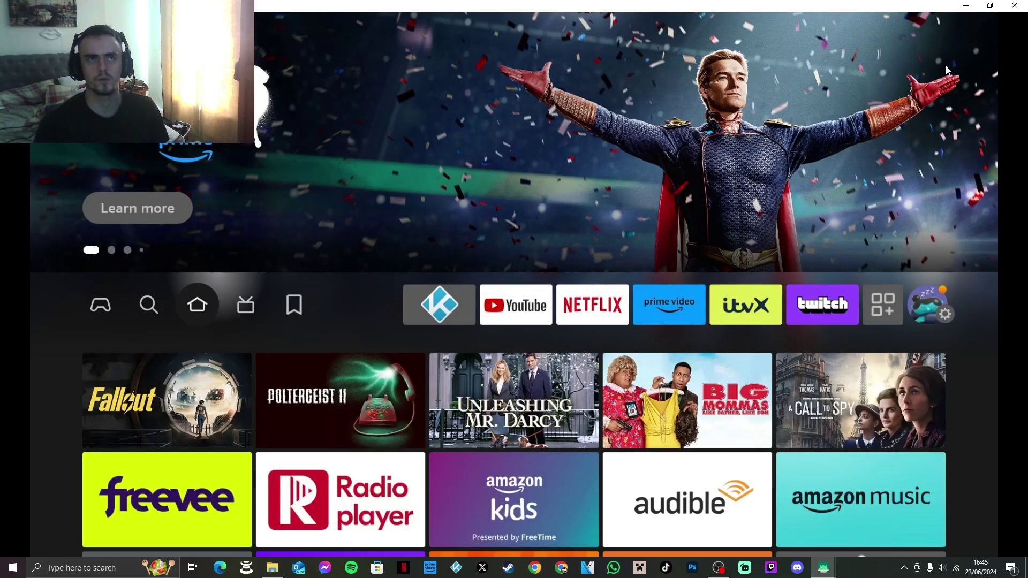
{"action": "key", "text": "Right"}
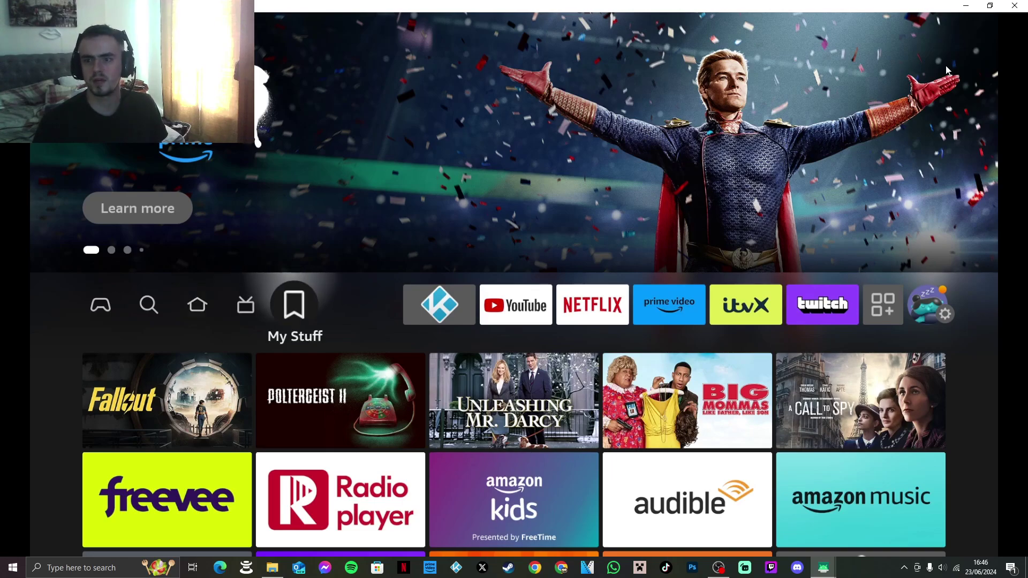
{"action": "key", "text": "Right"}
{"action": "key", "text": "Right"}
{"action": "key", "text": "Right"}
{"action": "key", "text": "Right"}
{"action": "key", "text": "Right"}
{"action": "key", "text": "Right"}
{"action": "key", "text": "Right"}
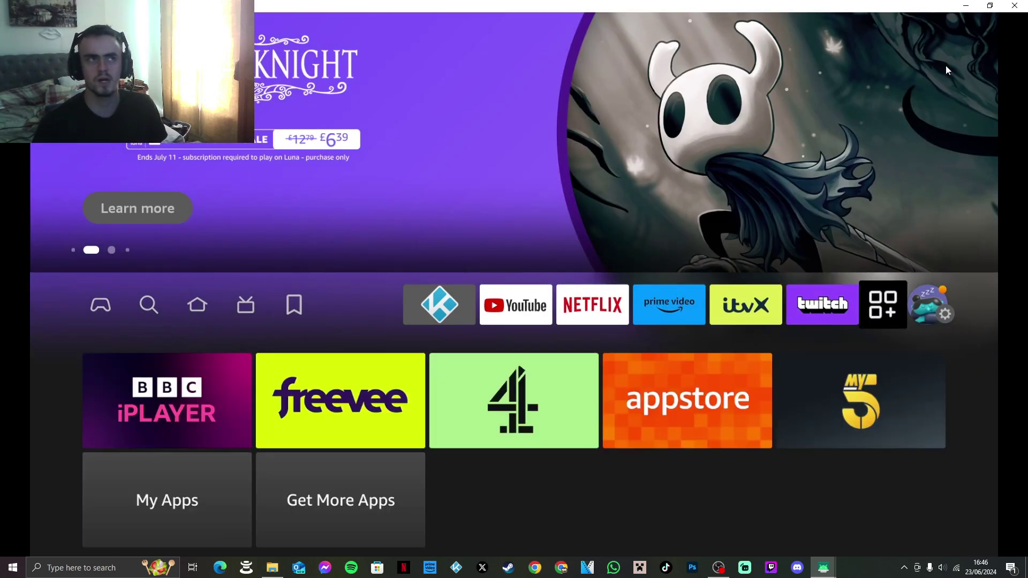
{"action": "key", "text": "Right"}
{"action": "key", "text": "Left"}
{"action": "key", "text": "Left"}
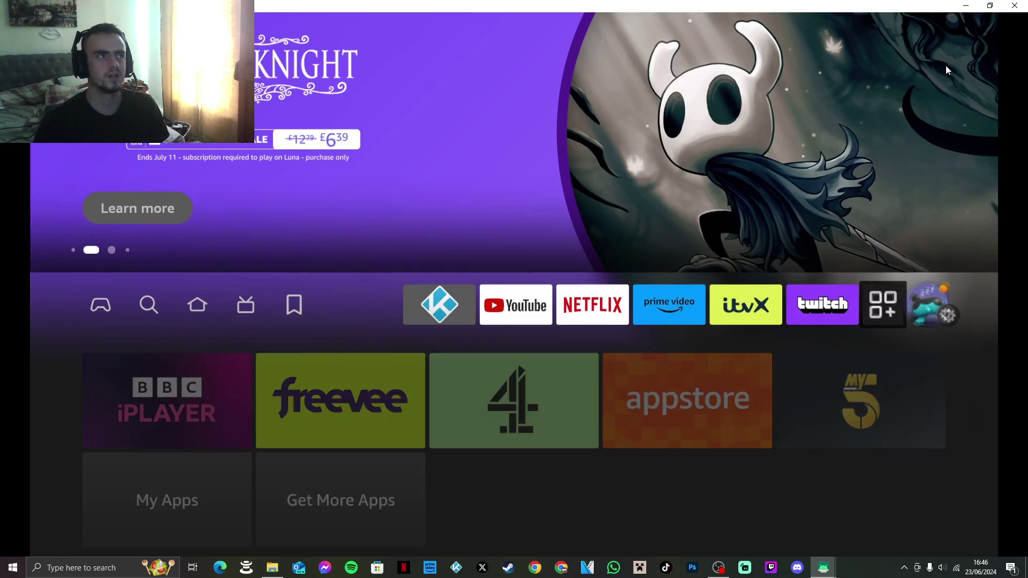
{"action": "key", "text": "Left"}
{"action": "key", "text": "Left"}
{"action": "key", "text": "Left"}
{"action": "key", "text": "Left"}
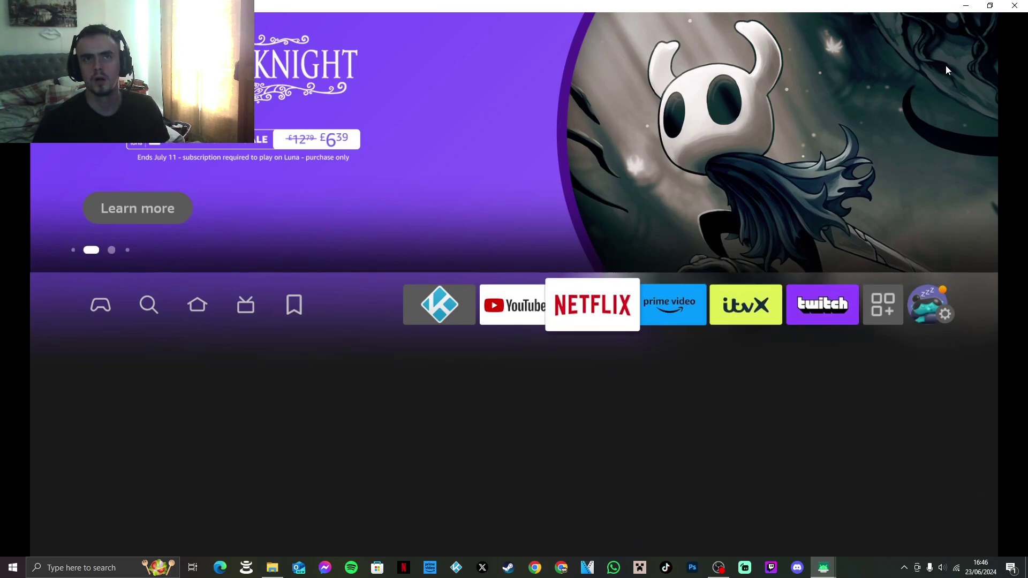
{"action": "key", "text": "Left"}
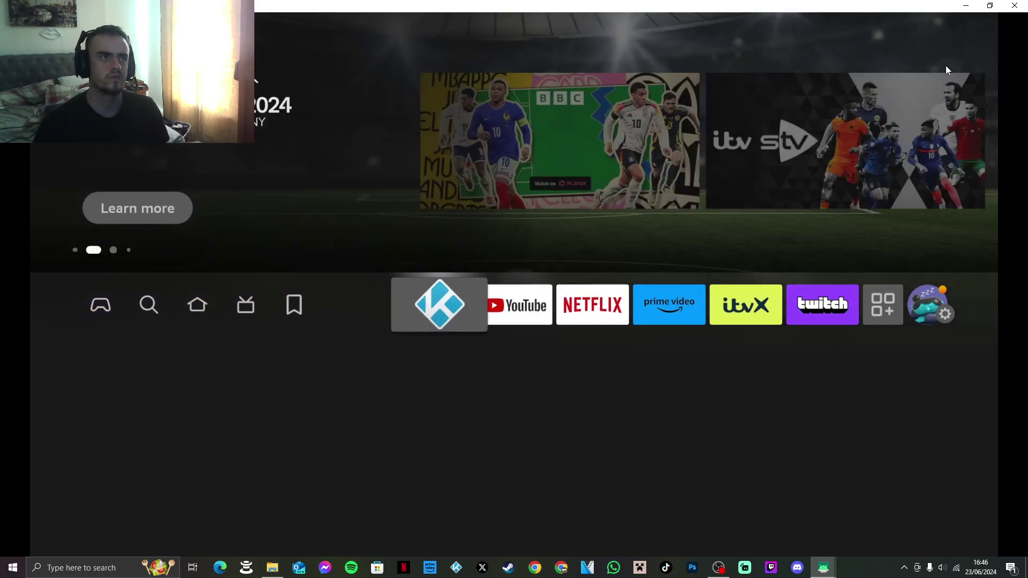
{"action": "key", "text": "Right"}
{"action": "key", "text": "Right"}
{"action": "key", "text": "Right"}
{"action": "key", "text": "Right"}
{"action": "key", "text": "Right"}
{"action": "key", "text": "Right"}
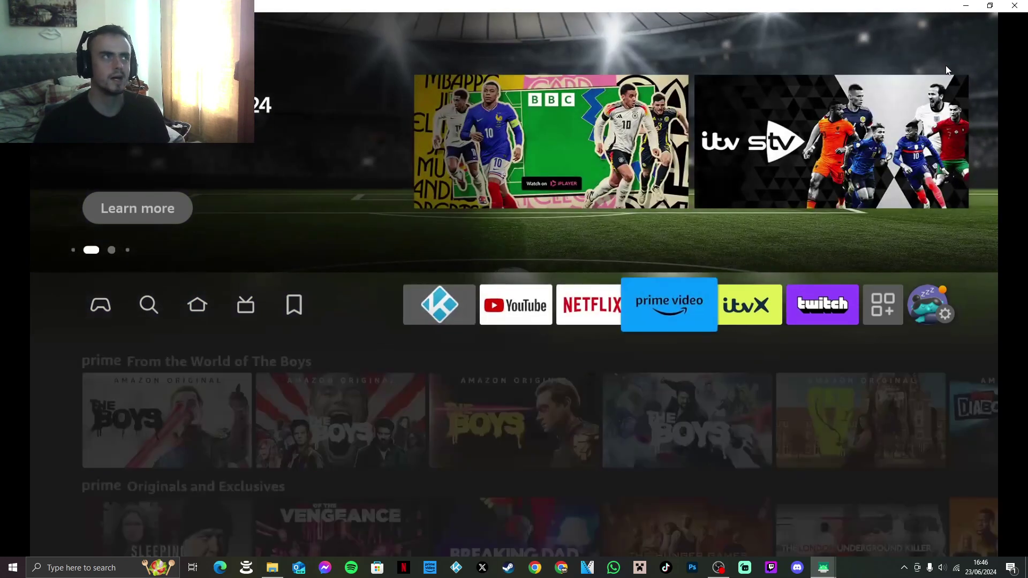
{"action": "key", "text": "Left"}
{"action": "key", "text": "Left"}
{"action": "key", "text": "Left"}
{"action": "key", "text": "Left"}
{"action": "key", "text": "Left"}
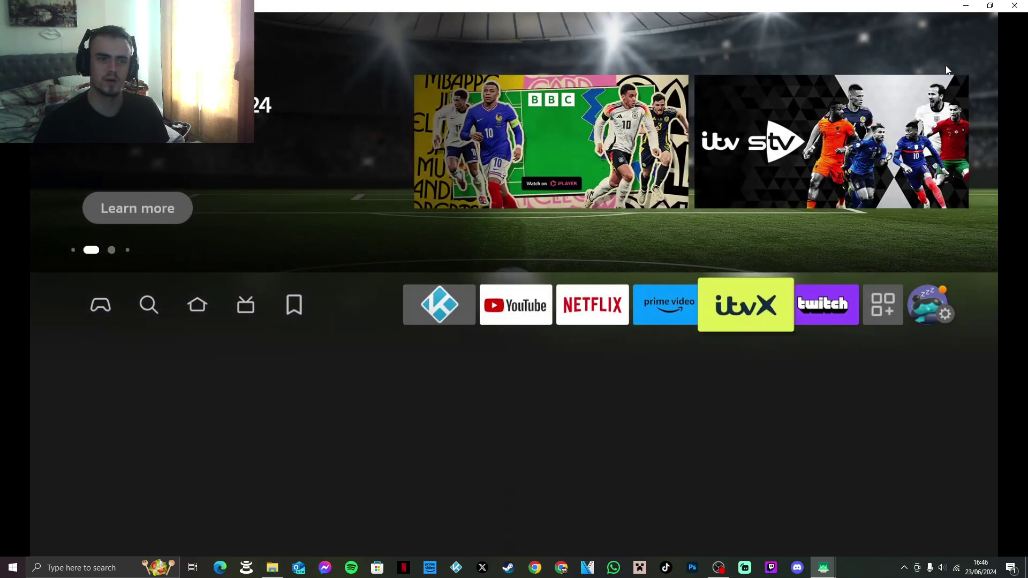
{"action": "key", "text": "Left"}
{"action": "key", "text": "Left"}
{"action": "key", "text": "Left"}
{"action": "key", "text": "Left"}
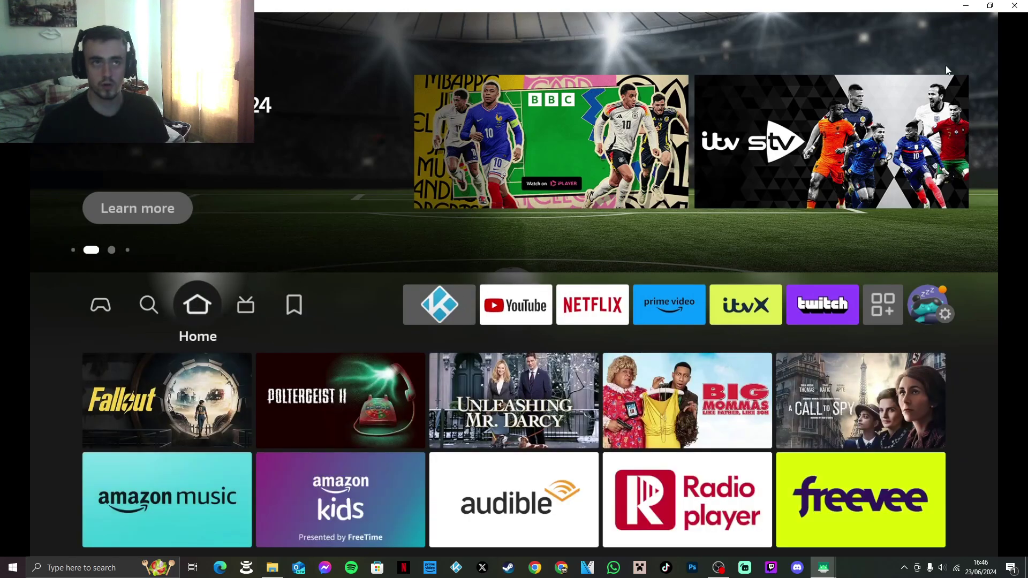
{"action": "key", "text": "Right"}
{"action": "key", "text": "Right"}
{"action": "key", "text": "Right"}
{"action": "key", "text": "Right"}
{"action": "key", "text": "Right"}
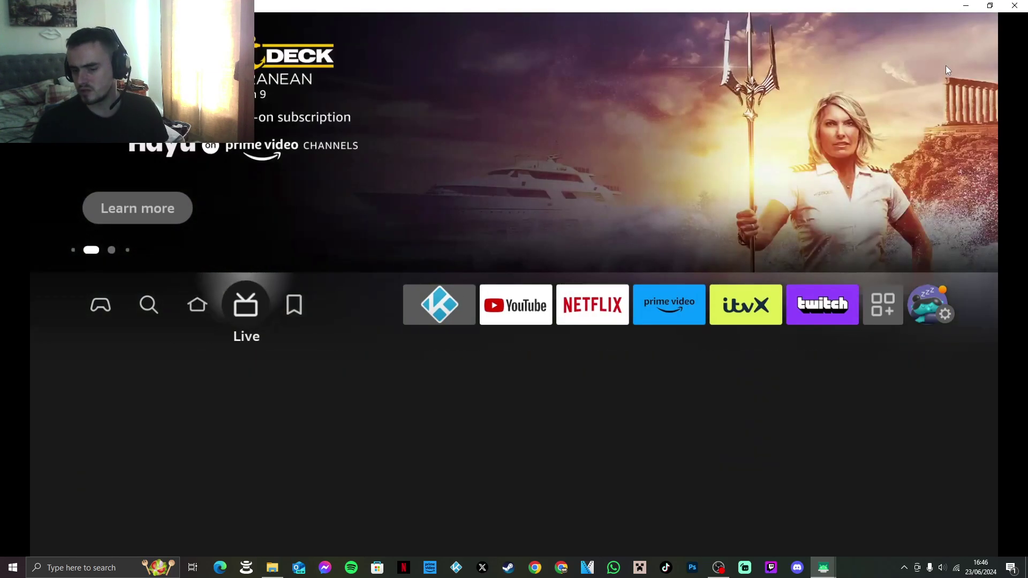